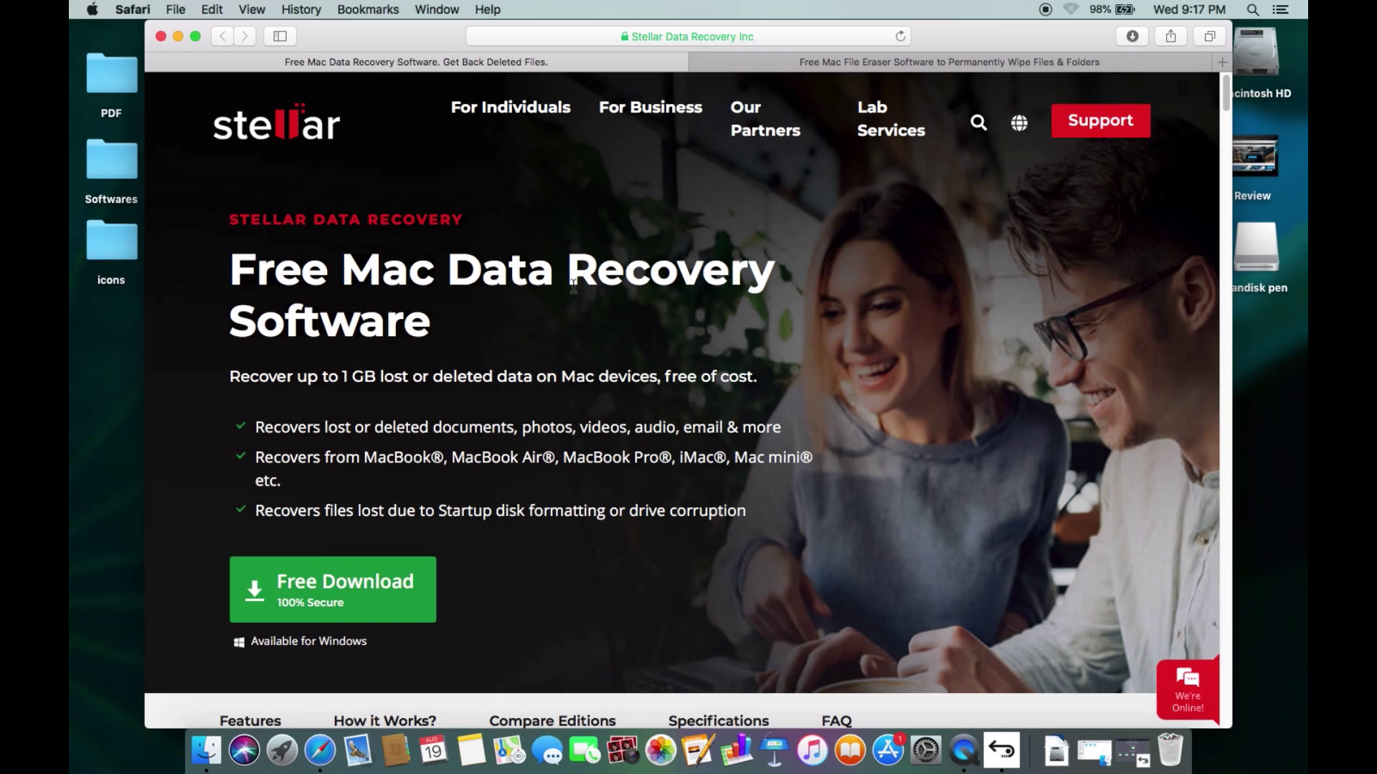
Step: Highlight 'Data Recovery', 'Free', '1 GB', the recoverable file kinds and the startup disk formatting phrase
{"action": "left_click_drag", "start_coordinate": [450, 271], "coordinate": [773, 282]}
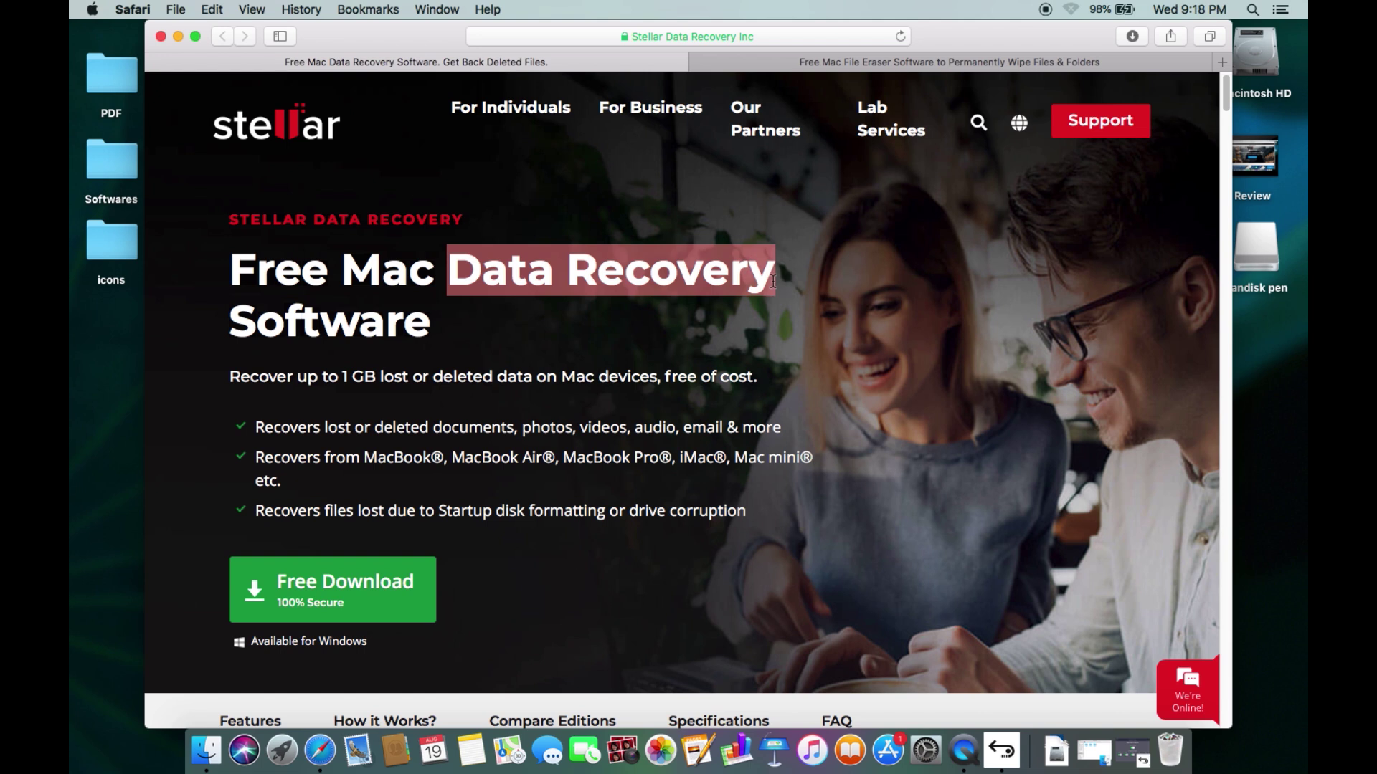
{"action": "left_click", "coordinate": [767, 282]}
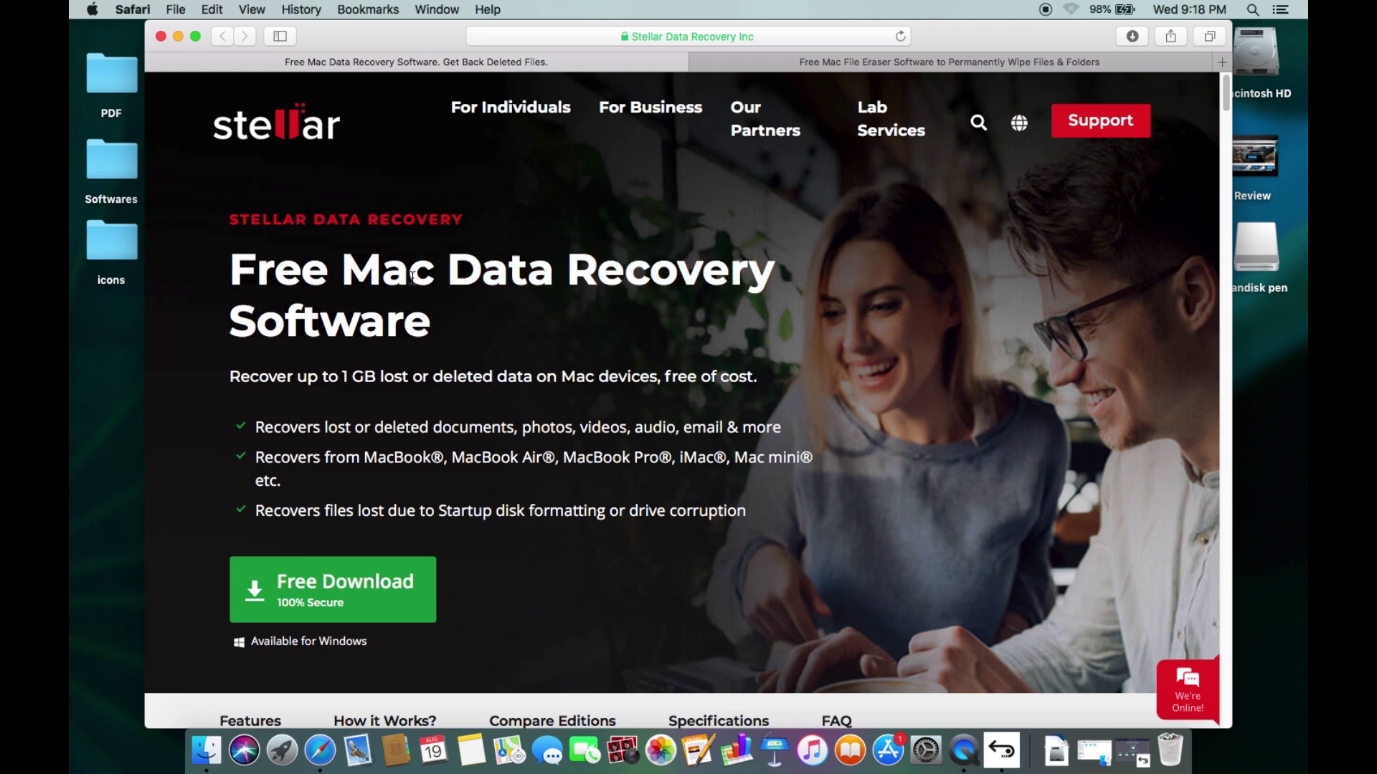
{"action": "left_click_drag", "start_coordinate": [231, 269], "coordinate": [324, 277]}
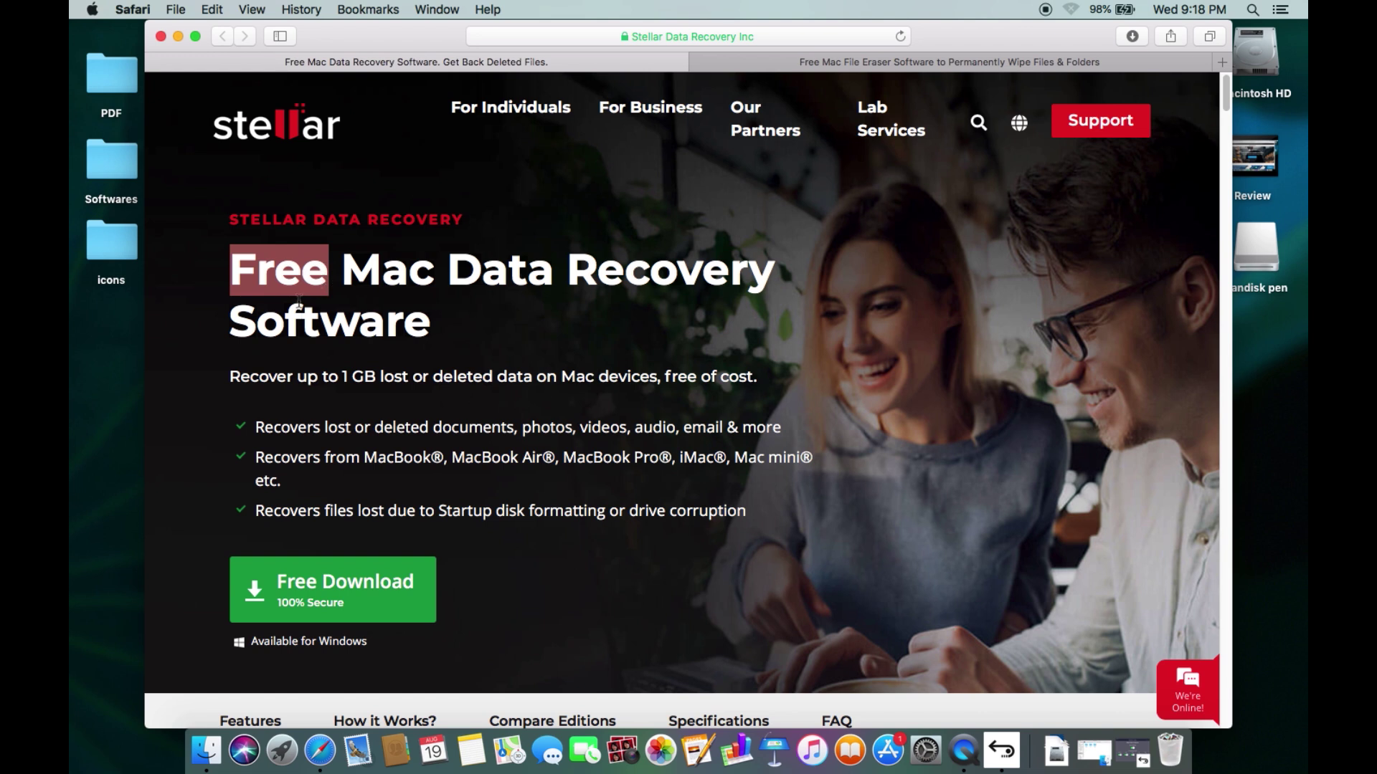
{"action": "left_click_drag", "start_coordinate": [338, 379], "coordinate": [376, 383]}
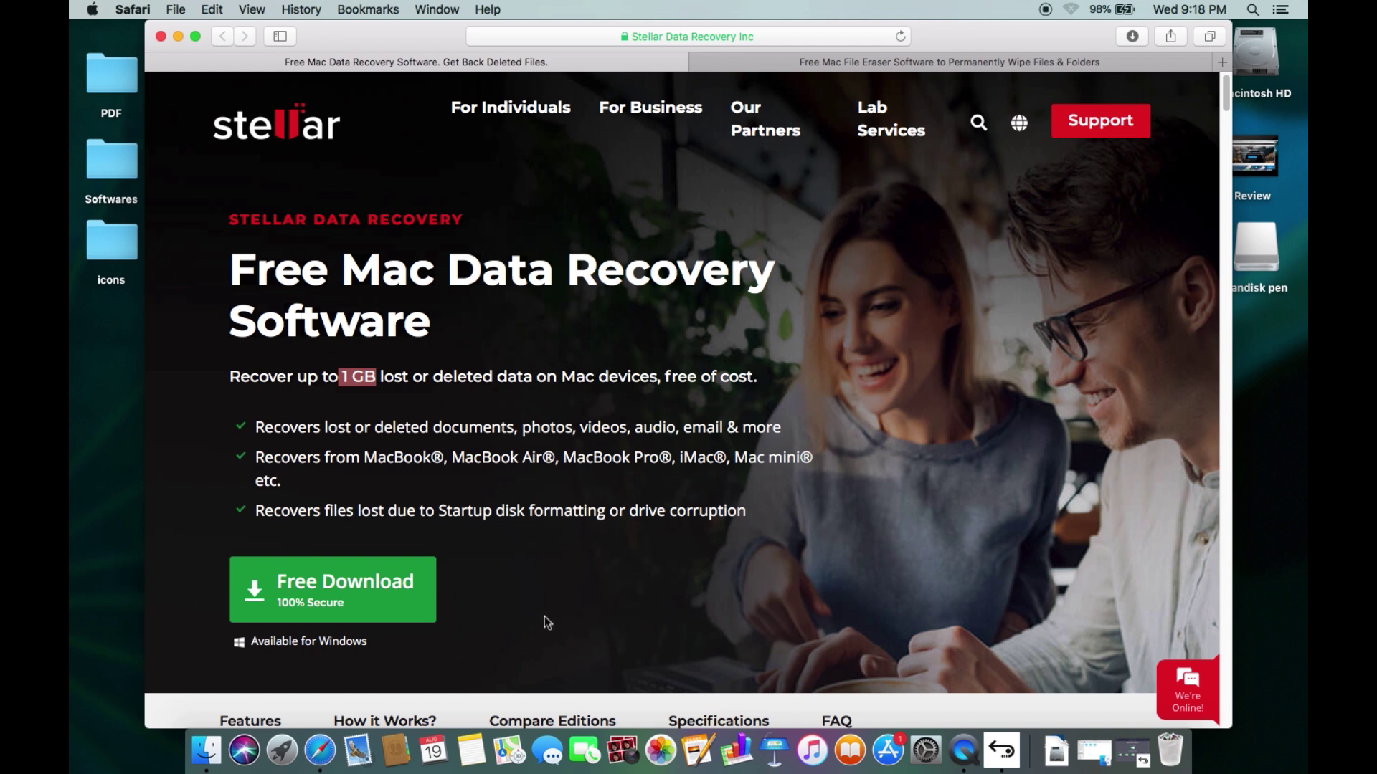
{"action": "left_click", "coordinate": [447, 440]}
{"action": "left_click_drag", "start_coordinate": [434, 426], "coordinate": [778, 430]}
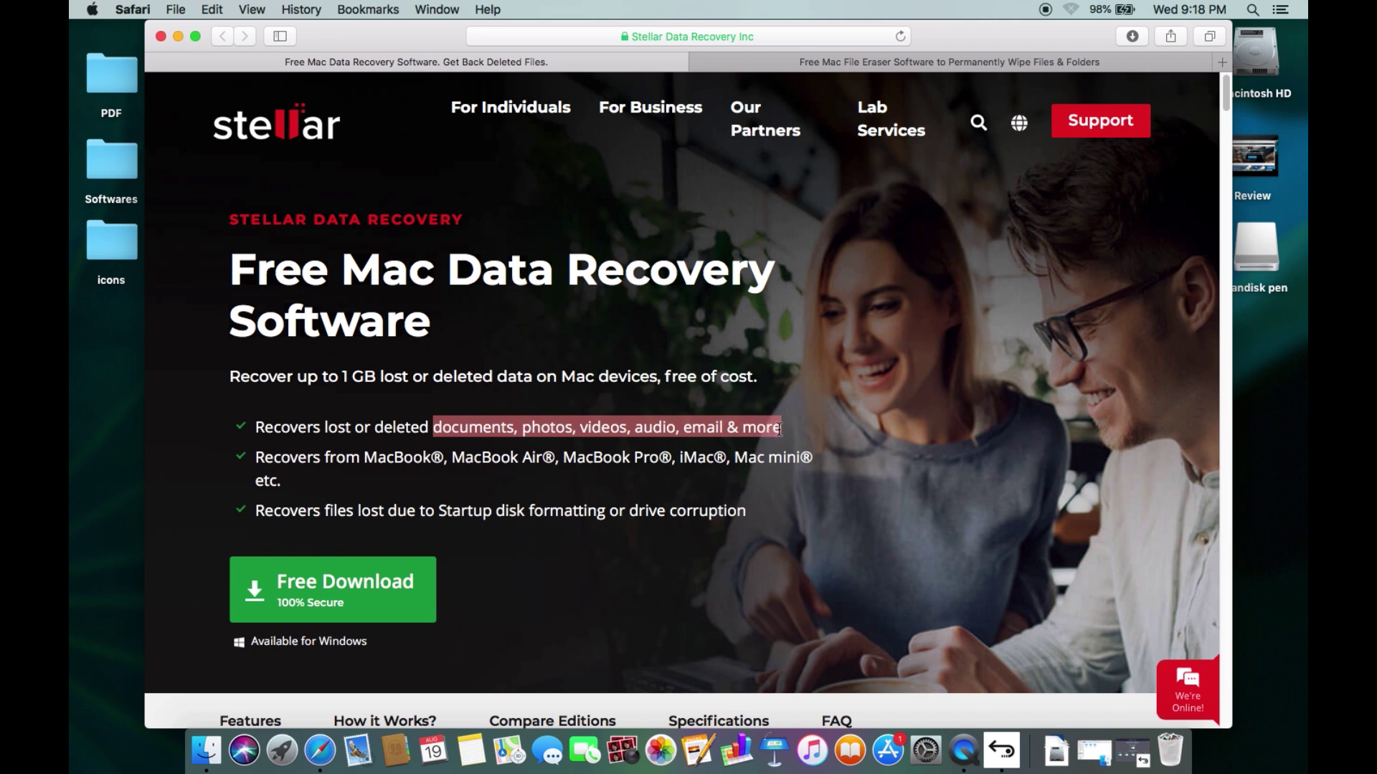
{"action": "left_click_drag", "start_coordinate": [358, 510], "coordinate": [742, 520]}
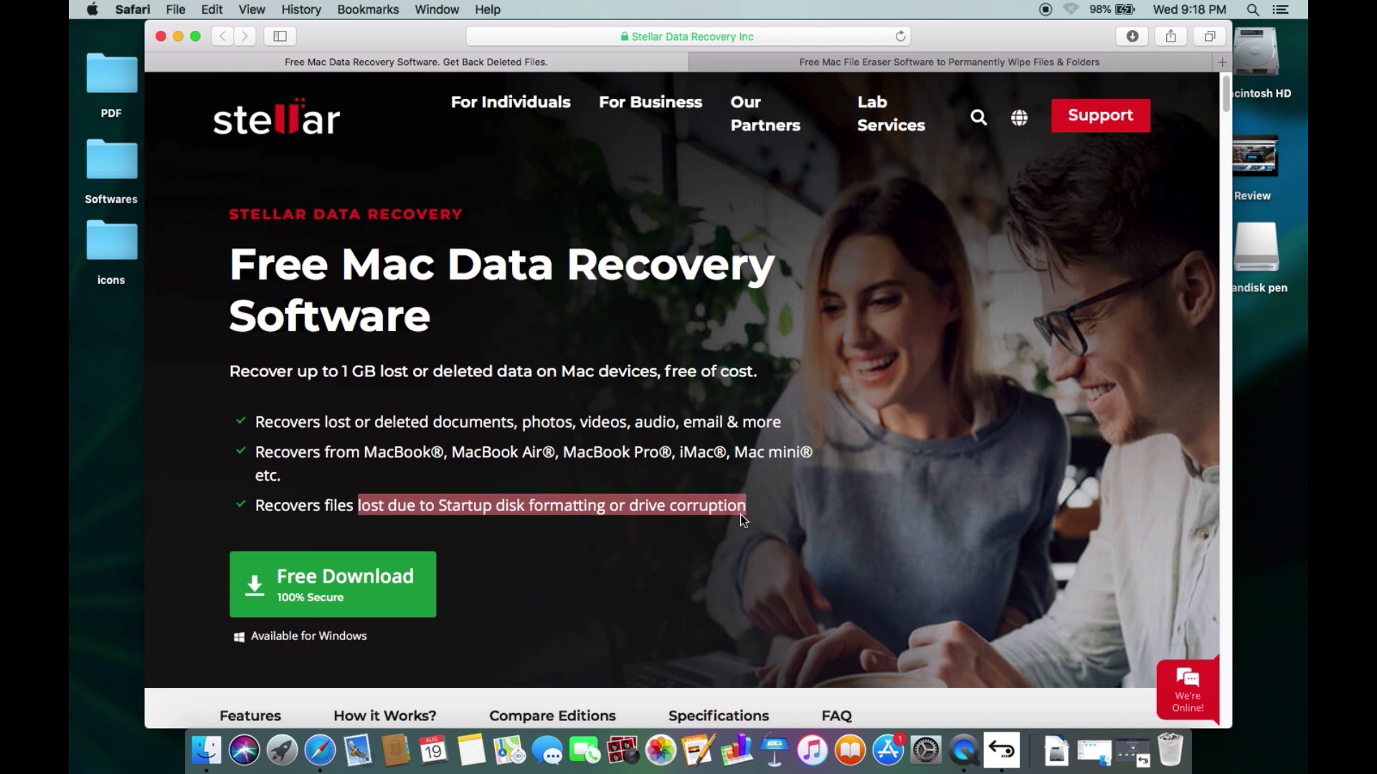
{"action": "scroll", "coordinate": [740, 515], "scroll_direction": "down", "scroll_amount": 10}
{"action": "scroll", "coordinate": [740, 519], "scroll_direction": "down", "scroll_amount": 5}
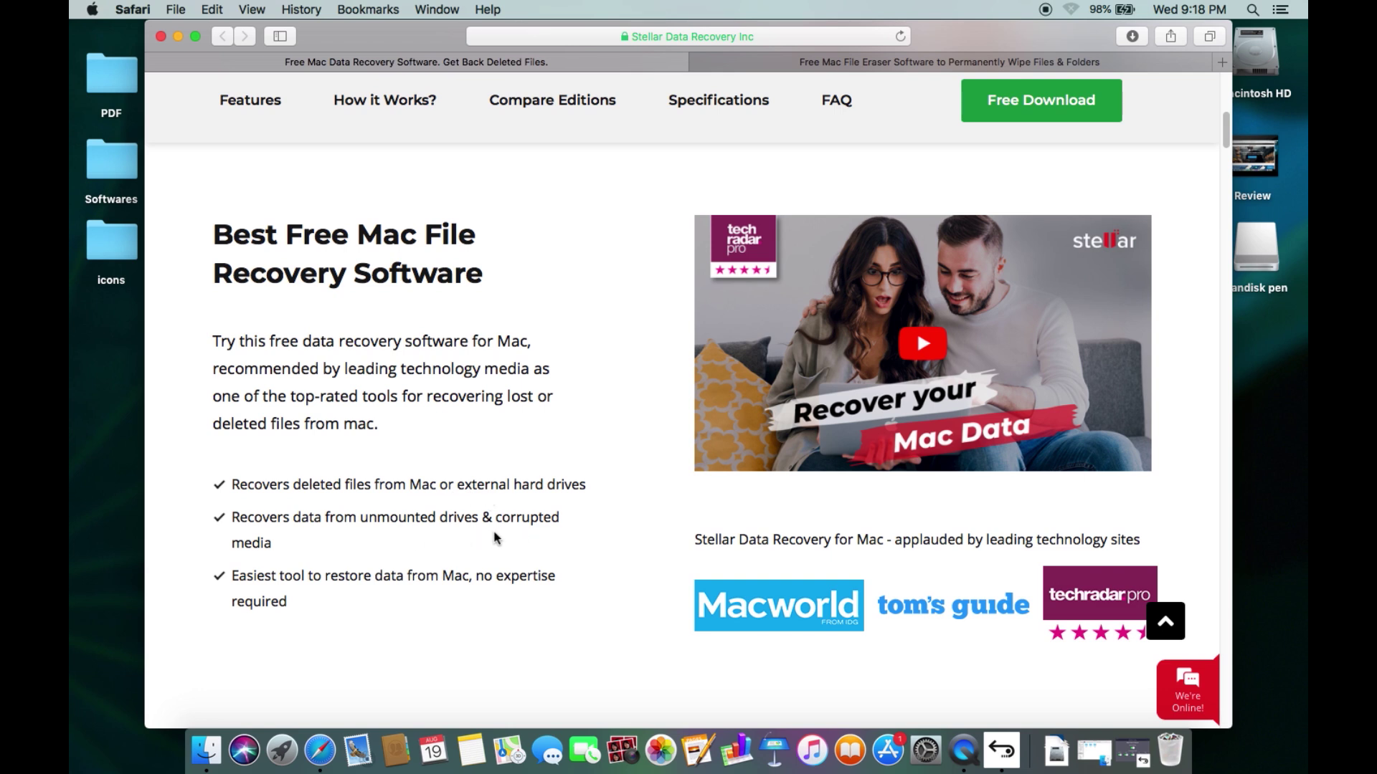
{"action": "scroll", "coordinate": [529, 533], "scroll_direction": "down", "scroll_amount": 5}
{"action": "scroll", "coordinate": [529, 533], "scroll_direction": "down", "scroll_amount": 5}
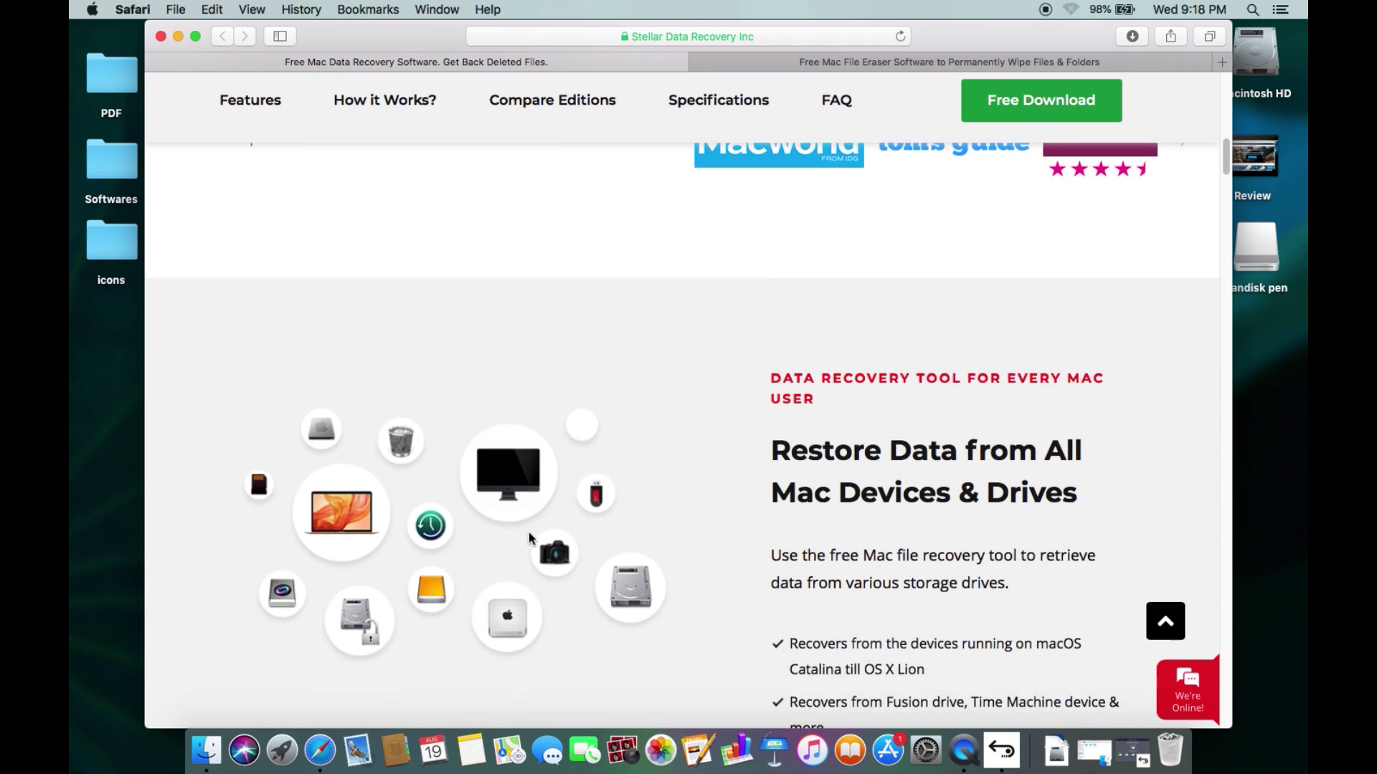
{"action": "scroll", "coordinate": [528, 533], "scroll_direction": "down", "scroll_amount": 2}
{"action": "scroll", "coordinate": [529, 533], "scroll_direction": "down", "scroll_amount": 3}
{"action": "scroll", "coordinate": [528, 533], "scroll_direction": "down", "scroll_amount": 2}
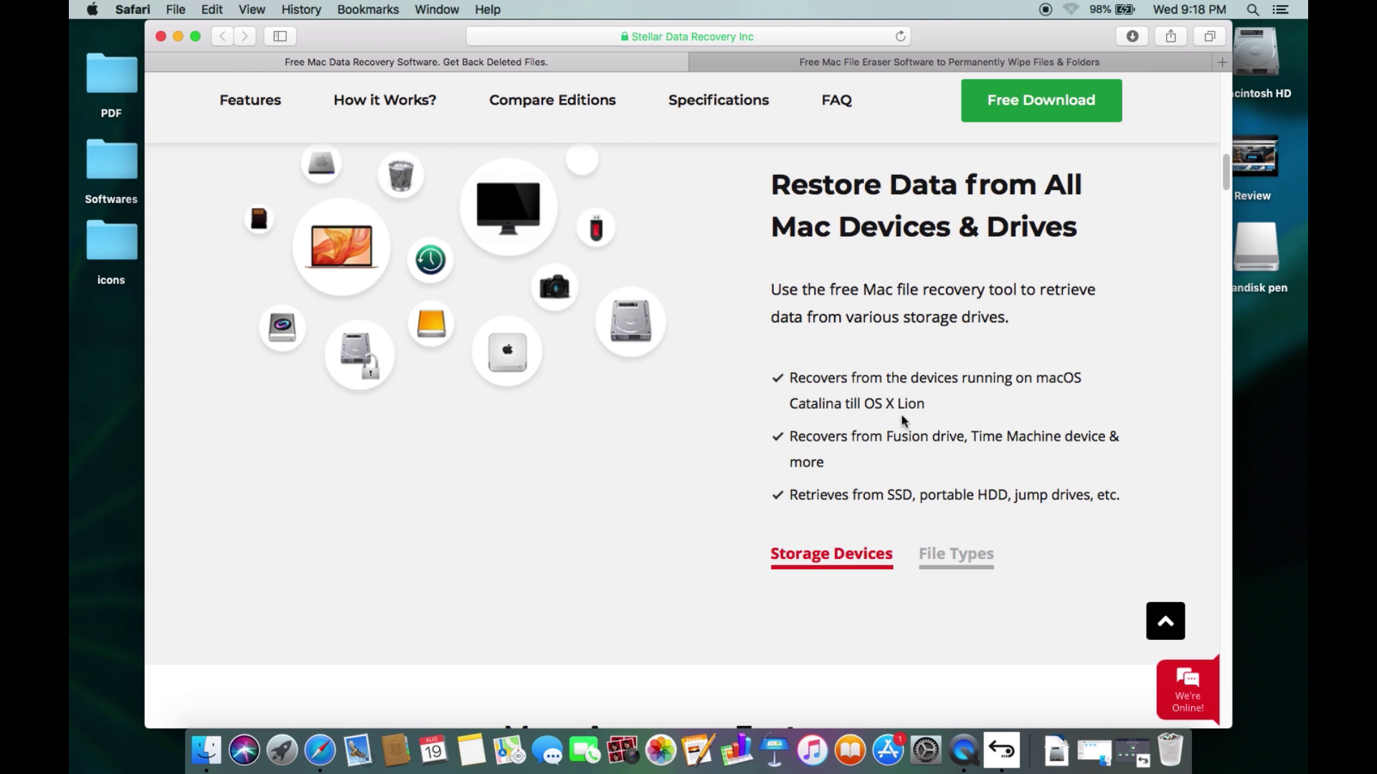
Step: Highlight the Fusion drive, Time Machine, SSD and portable drive bullets under Restore Data from All Mac Devices
{"action": "left_click_drag", "start_coordinate": [887, 438], "coordinate": [1107, 437]}
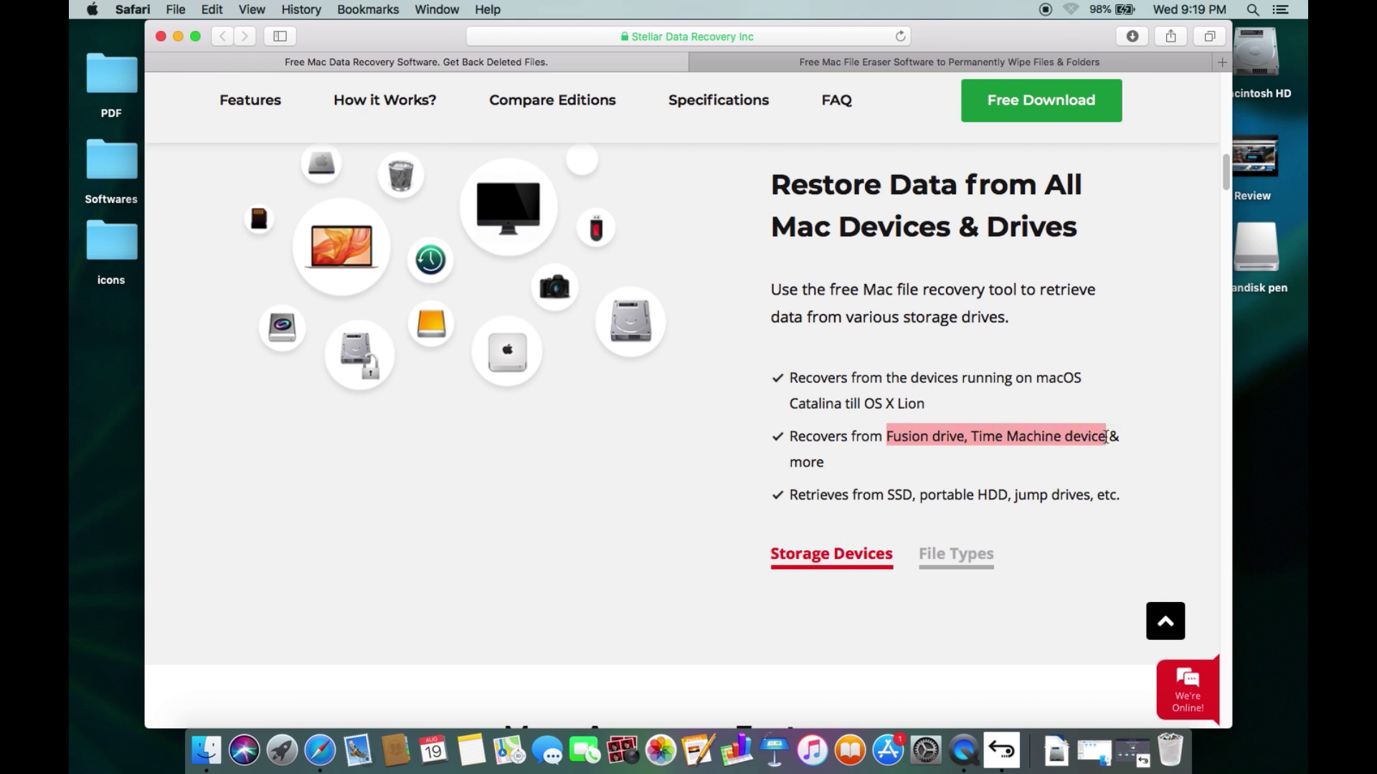
{"action": "left_click", "coordinate": [1105, 437]}
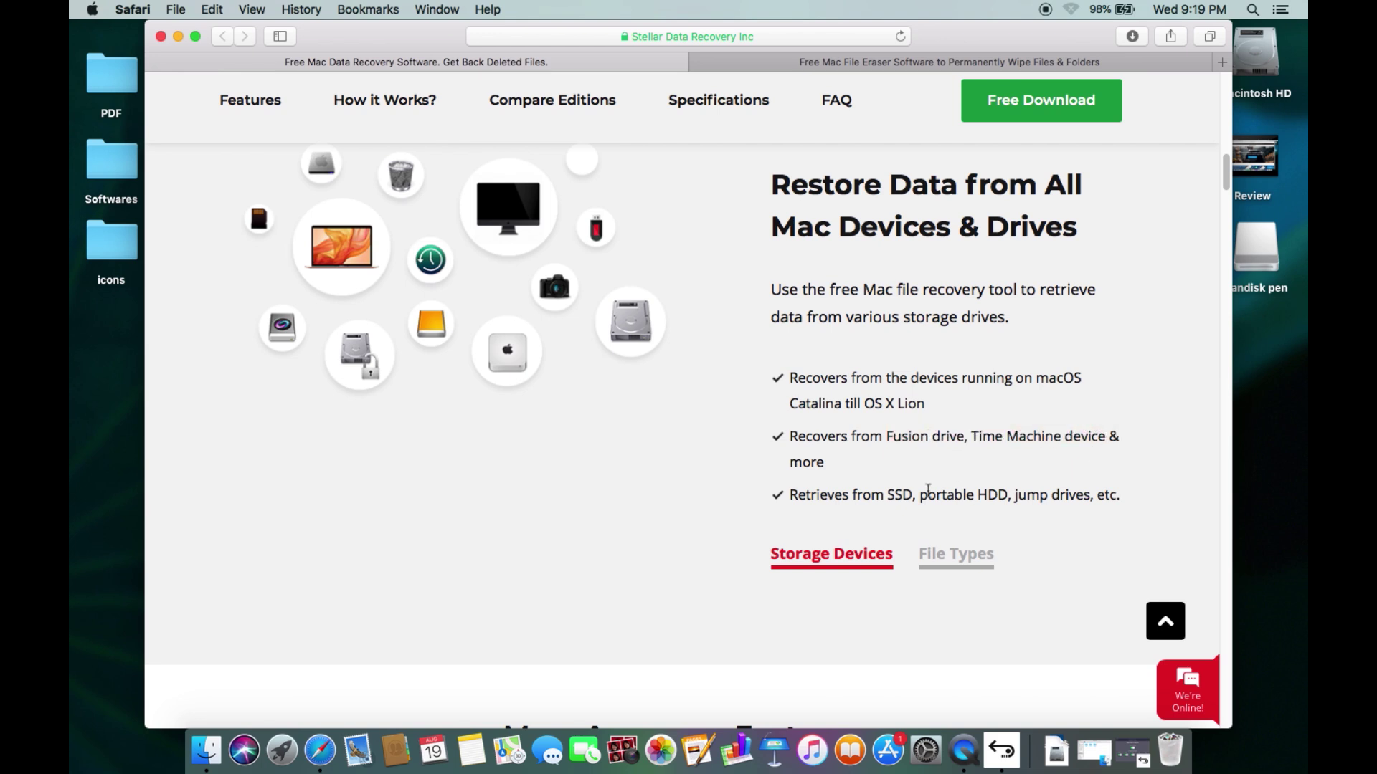
{"action": "left_click_drag", "start_coordinate": [888, 495], "coordinate": [1087, 501]}
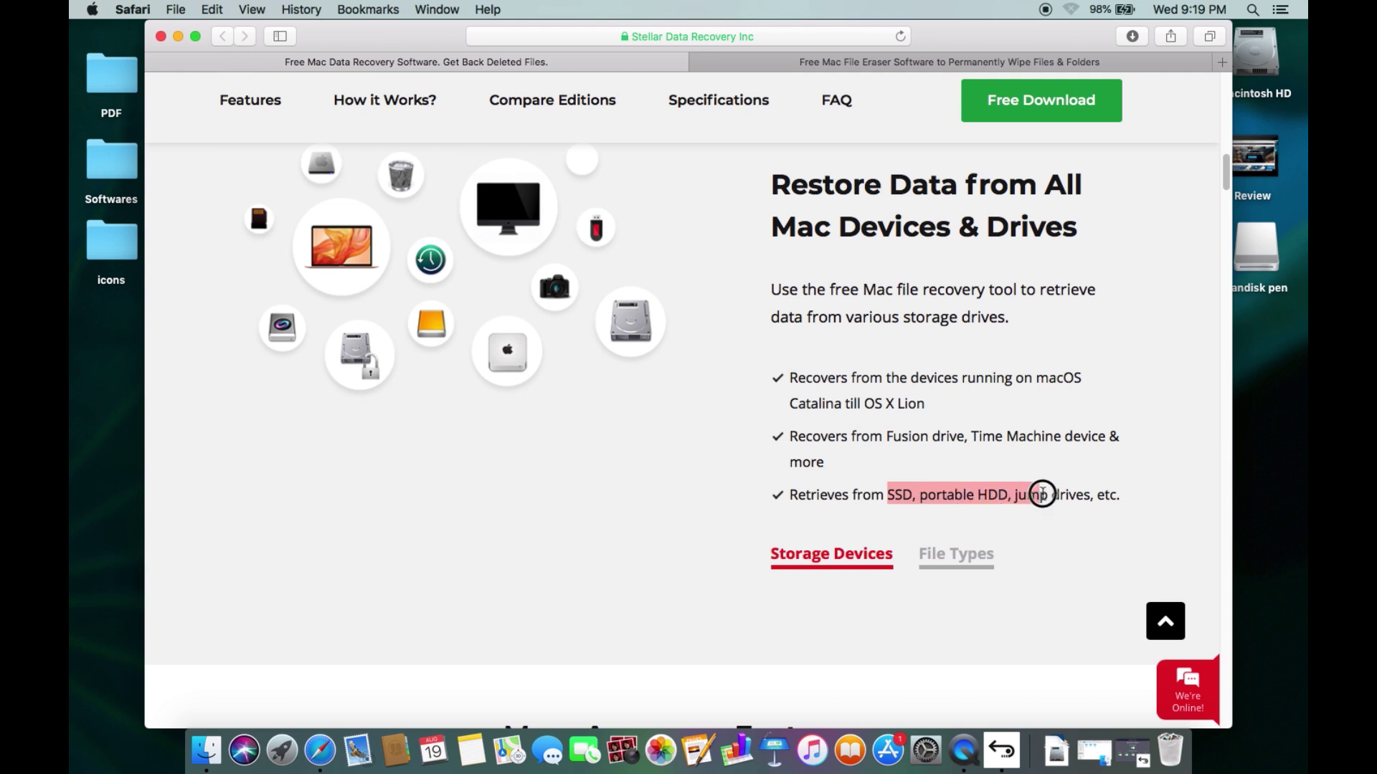
Step: Show the File Types list and highlight its hundreds-of-formats and Photos, iMovie, GarageBand bullets
{"action": "left_click", "coordinate": [967, 560]}
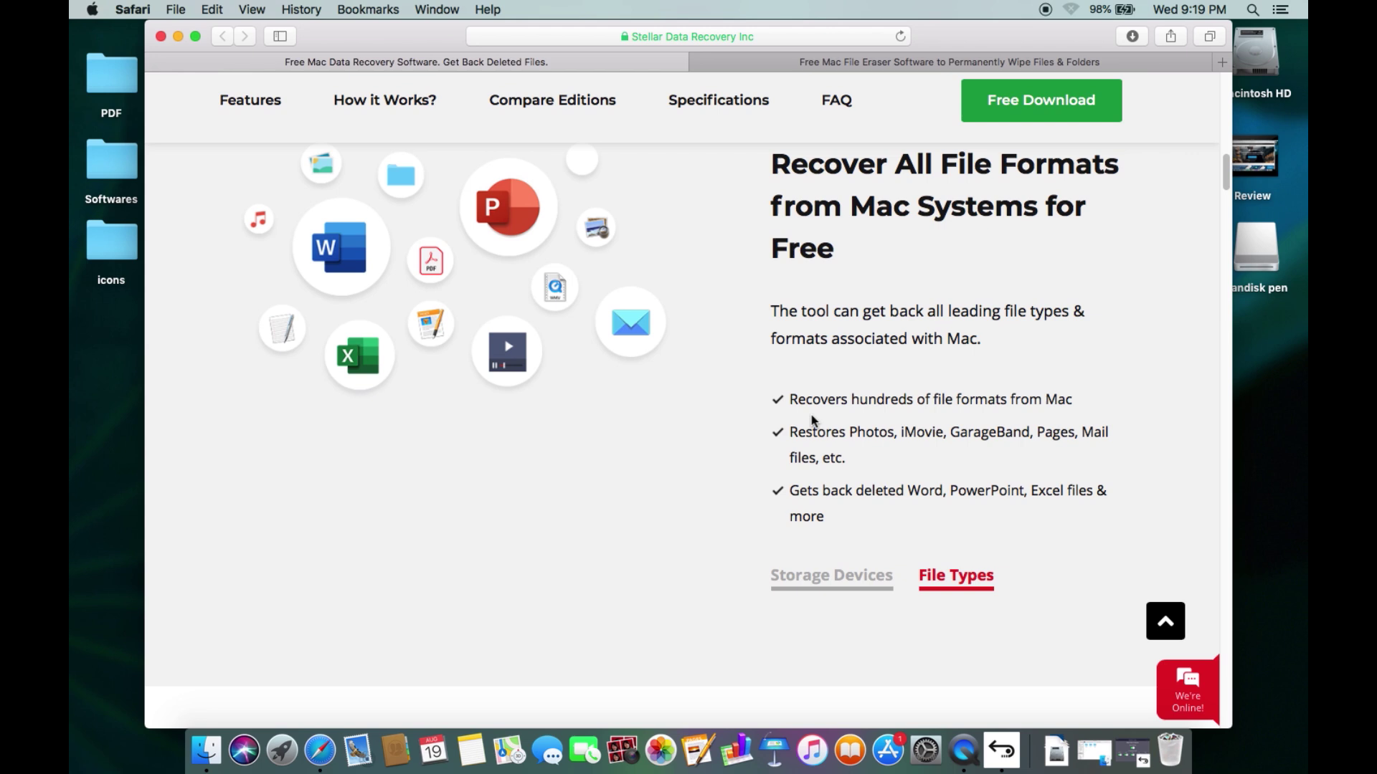
{"action": "left_click_drag", "start_coordinate": [793, 401], "coordinate": [1075, 399]}
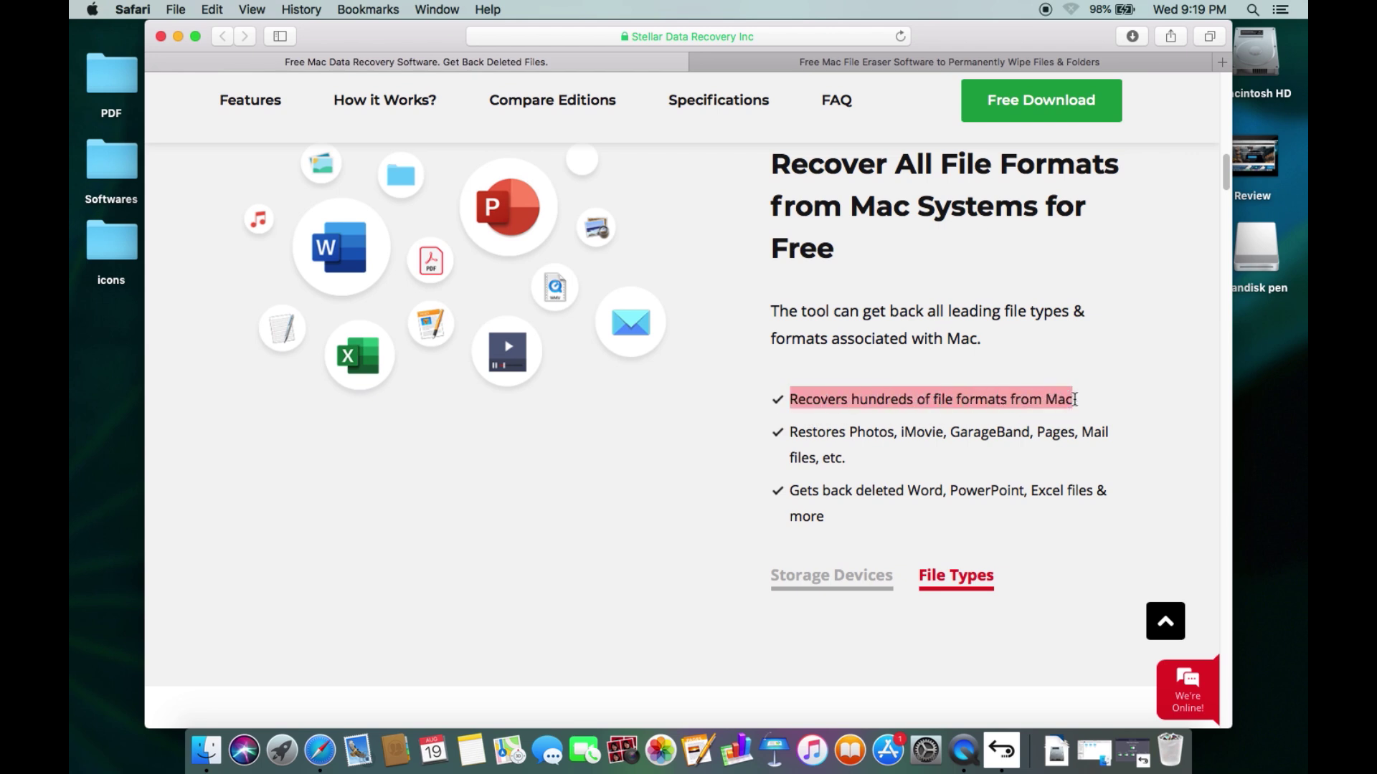
{"action": "left_click", "coordinate": [965, 426]}
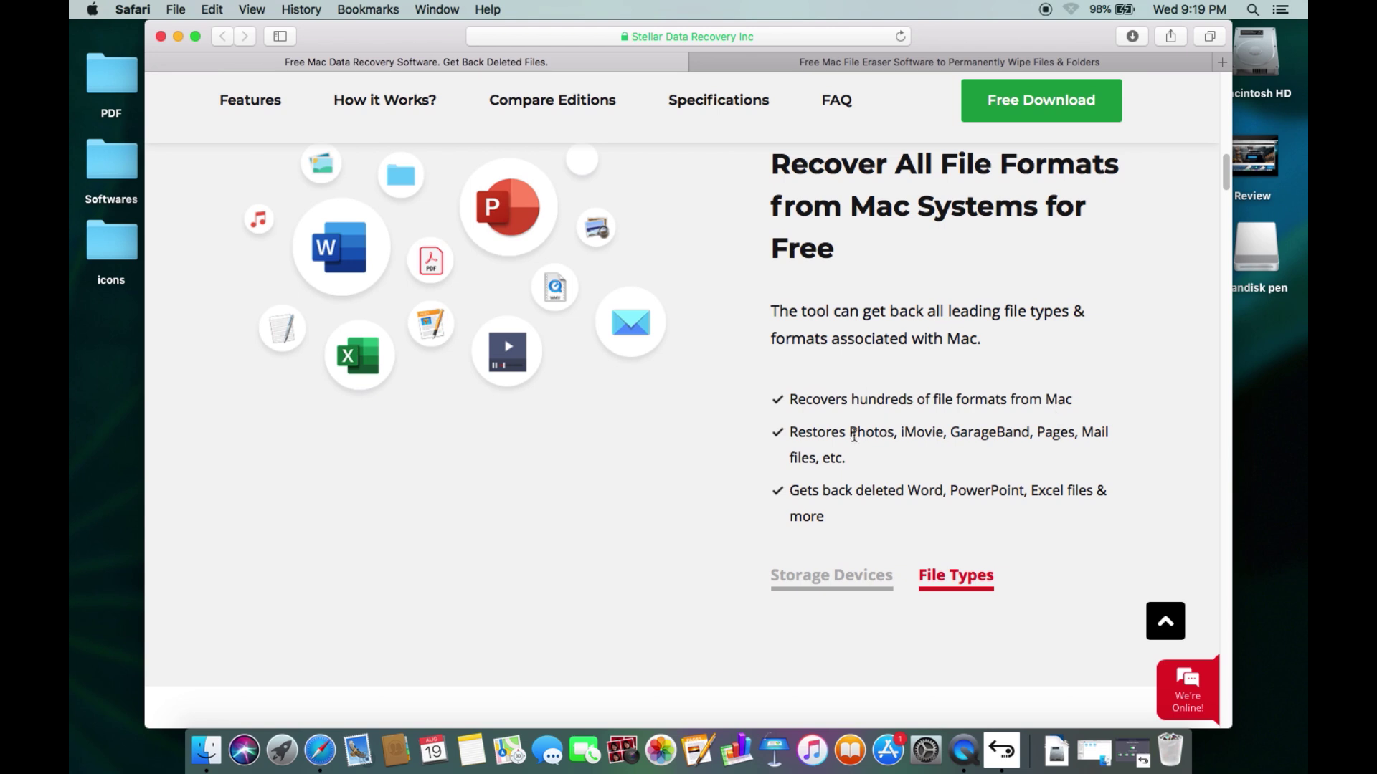
{"action": "left_click_drag", "start_coordinate": [850, 433], "coordinate": [1110, 432]}
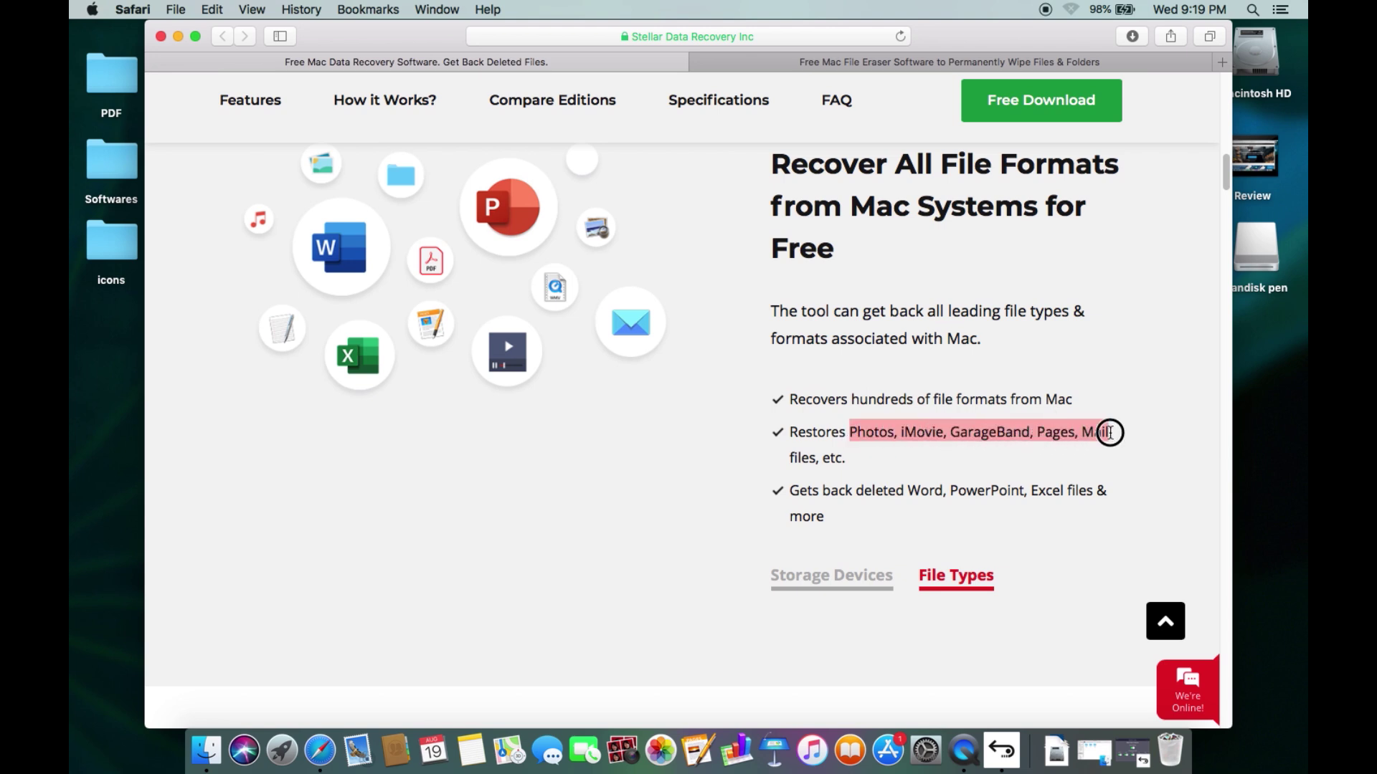
{"action": "left_click", "coordinate": [1107, 431]}
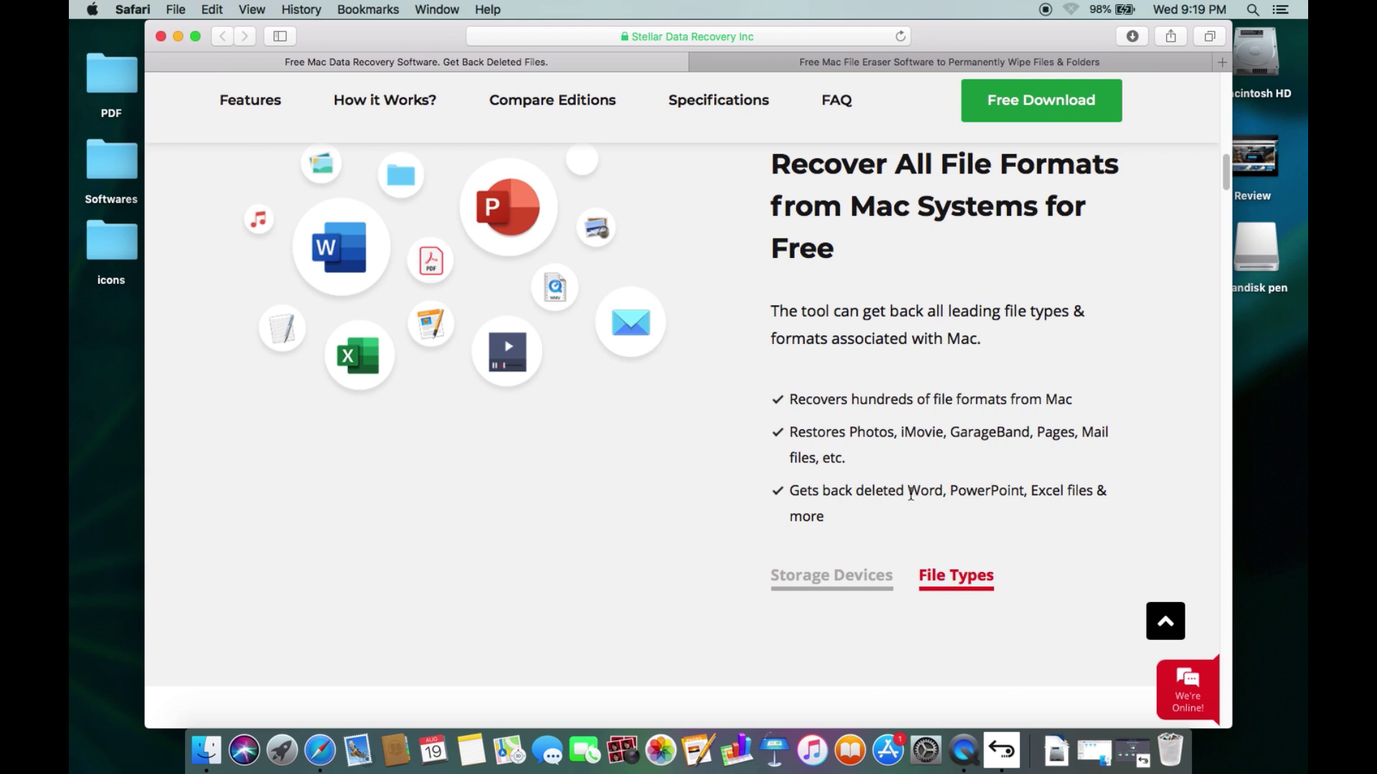
{"action": "scroll", "coordinate": [1036, 493], "scroll_direction": "down", "scroll_amount": 5}
{"action": "scroll", "coordinate": [1036, 493], "scroll_direction": "down", "scroll_amount": 5}
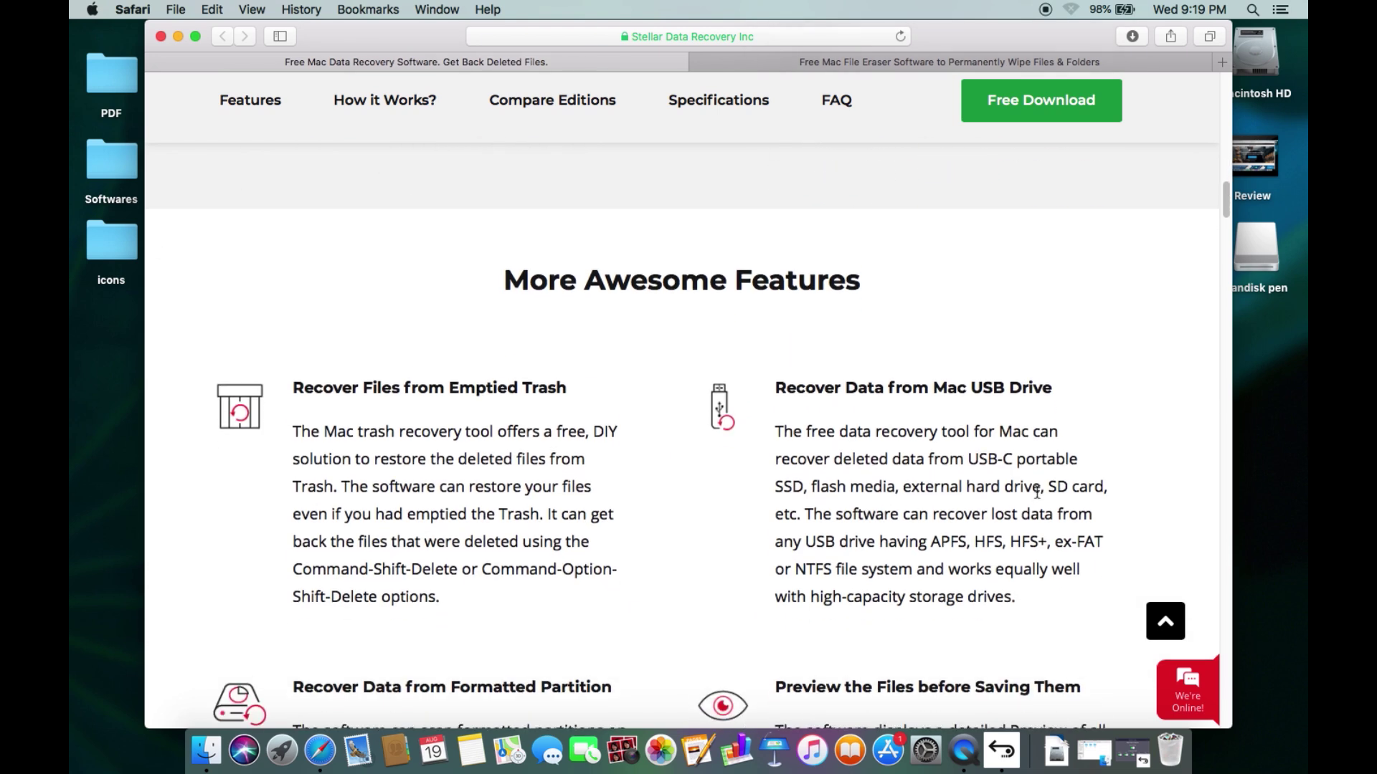
{"action": "scroll", "coordinate": [1036, 493], "scroll_direction": "down", "scroll_amount": 2}
{"action": "scroll", "coordinate": [1038, 497], "scroll_direction": "down", "scroll_amount": 1}
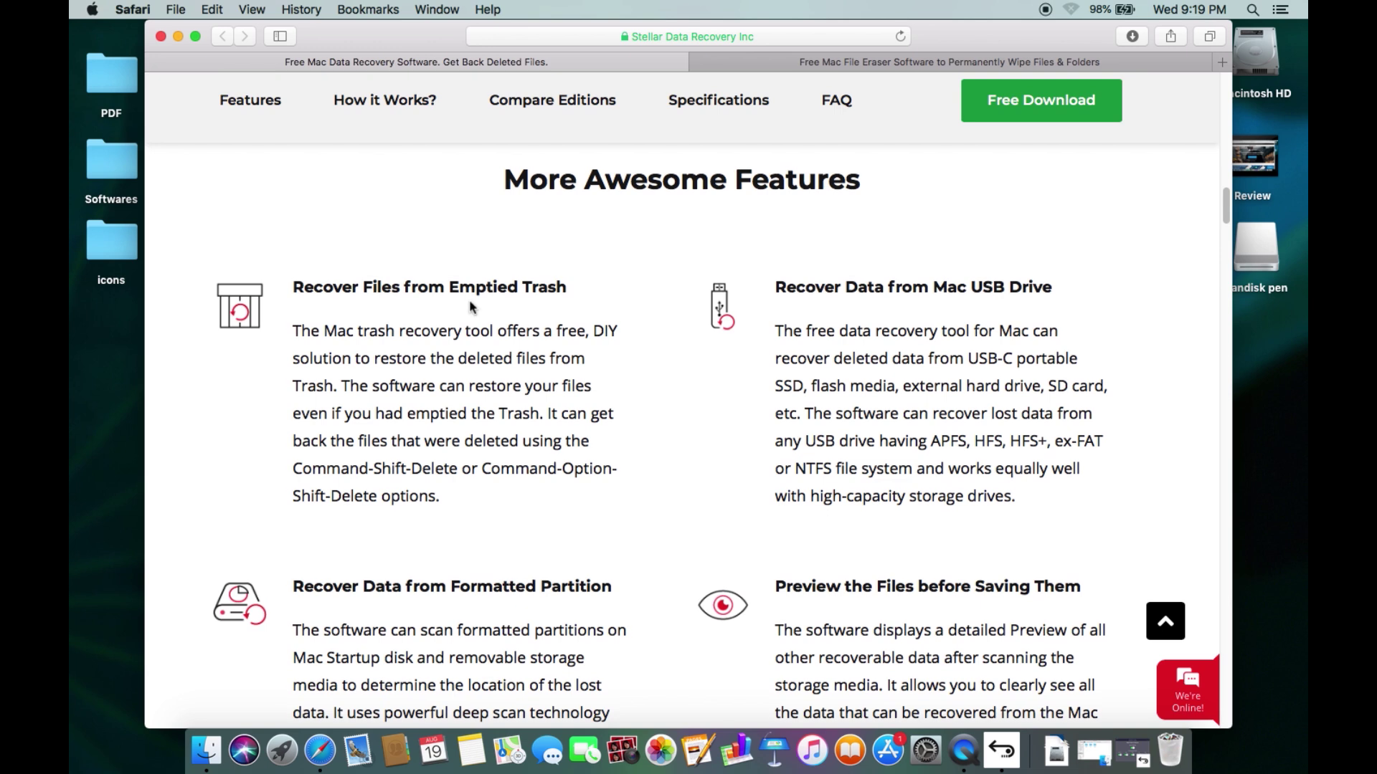
Step: Highlight the Emptied Trash, deletion shortcut, file system, Formatted Partition and Preview text
{"action": "left_click", "coordinate": [453, 285]}
{"action": "left_click_drag", "start_coordinate": [451, 284], "coordinate": [585, 289]}
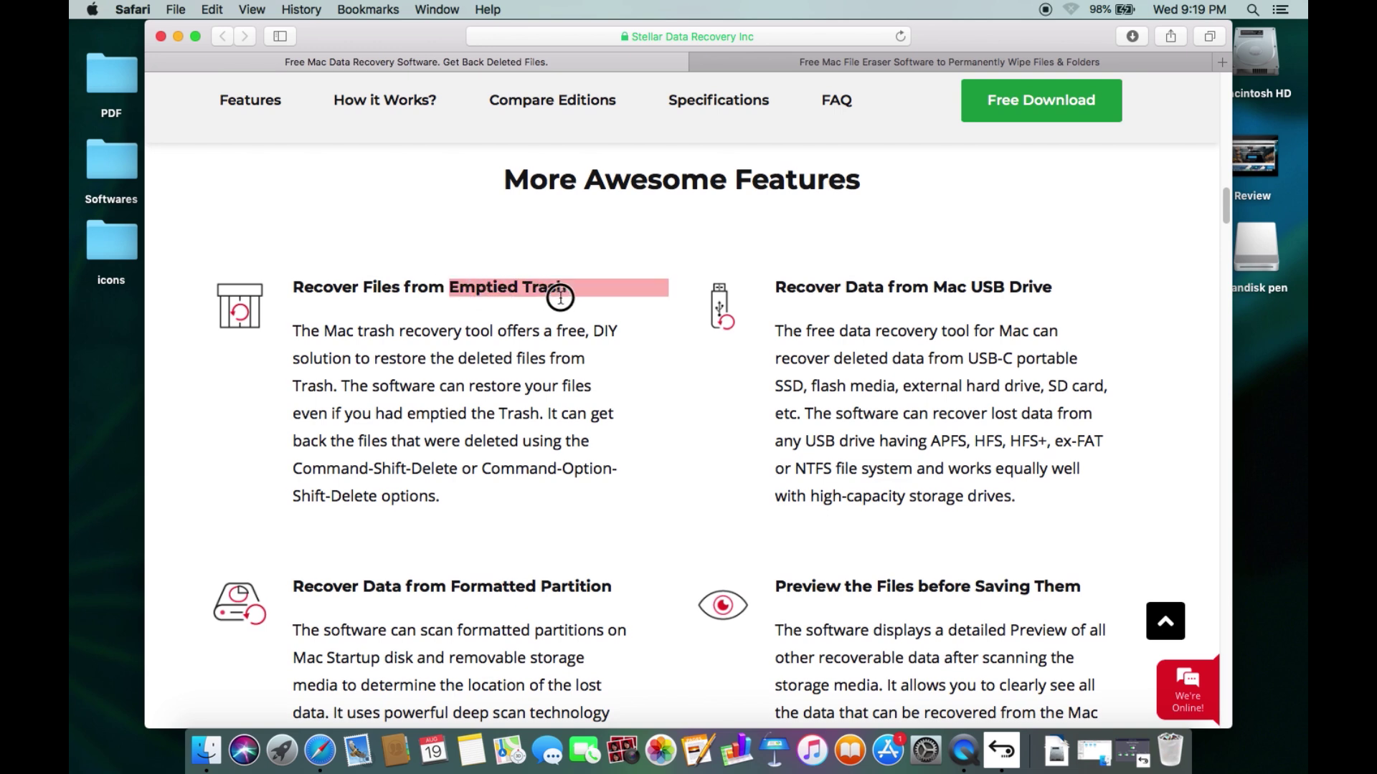
{"action": "left_click_drag", "start_coordinate": [293, 469], "coordinate": [617, 470]}
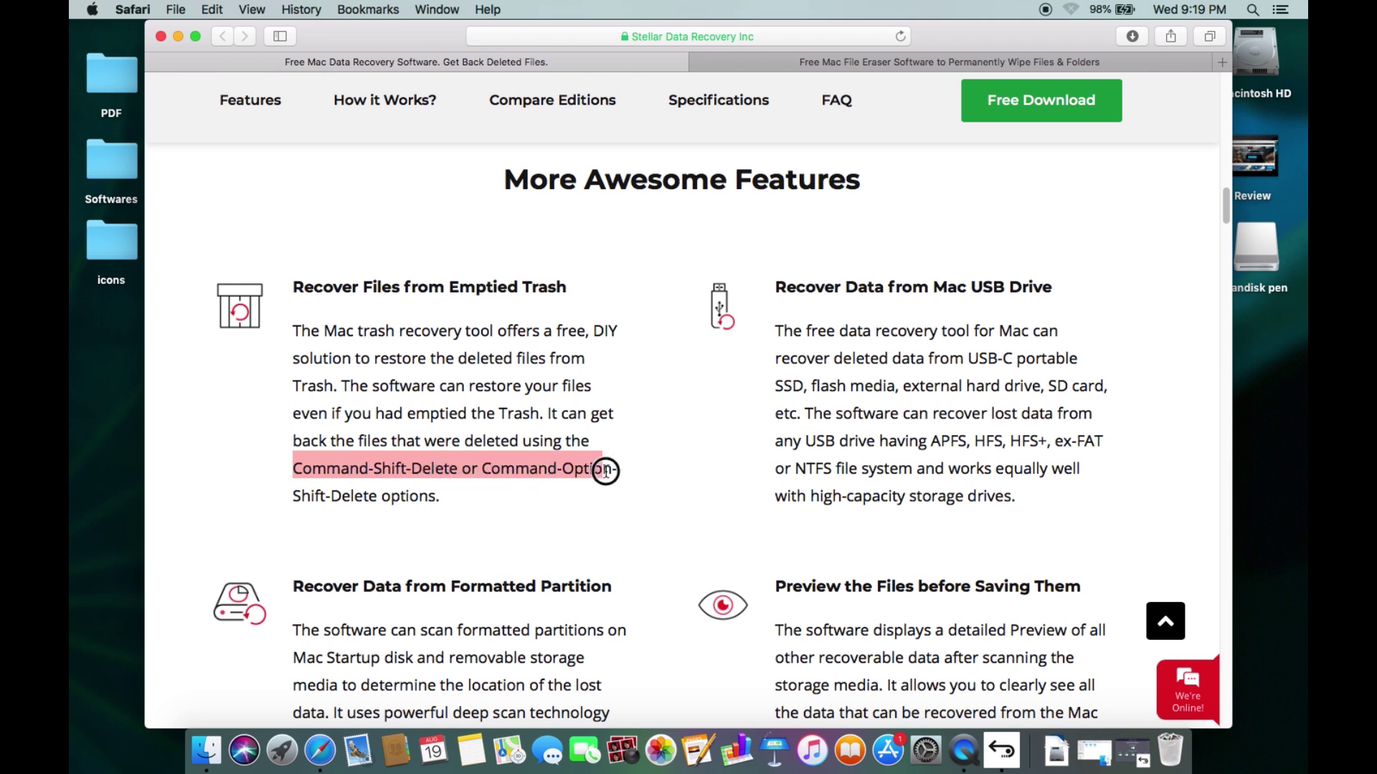
{"action": "left_click_drag", "start_coordinate": [293, 496], "coordinate": [436, 496]}
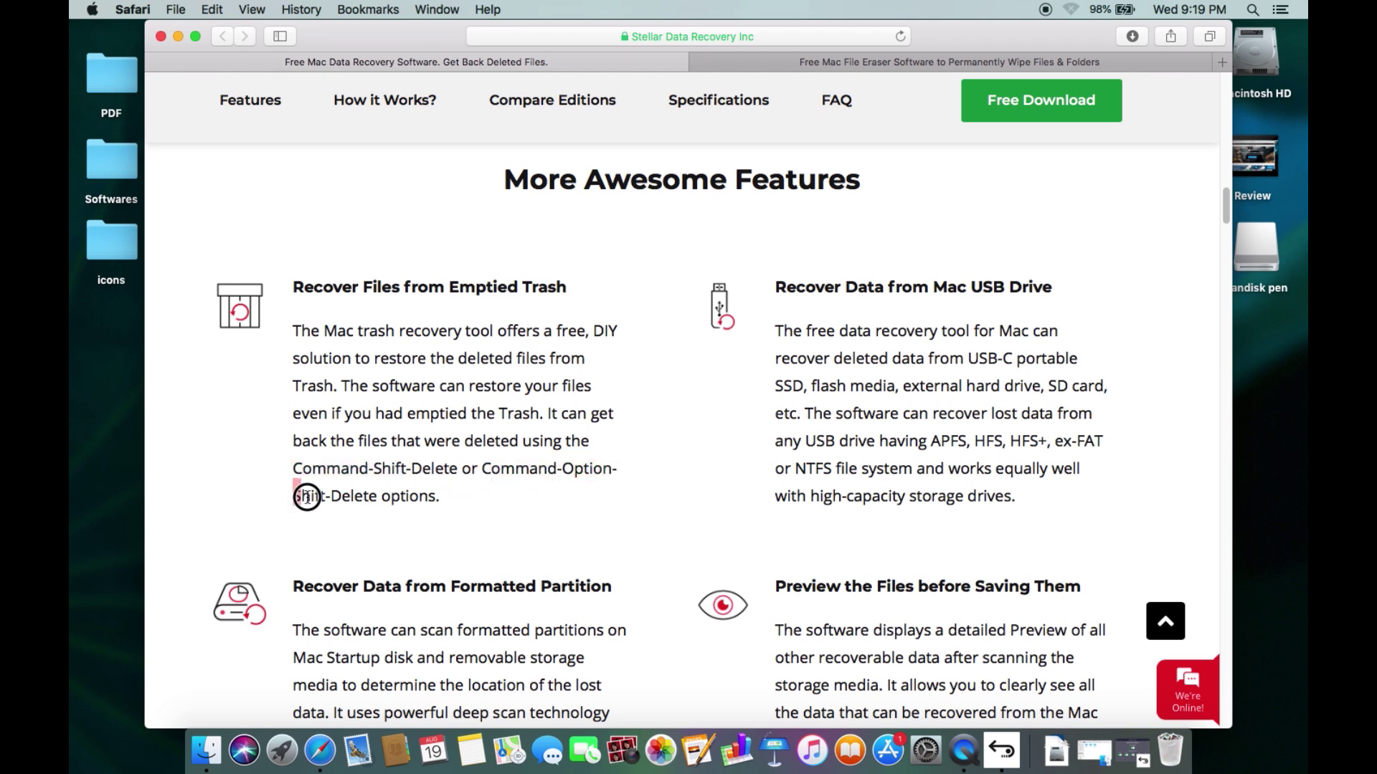
{"action": "left_click", "coordinate": [522, 502]}
{"action": "left_click_drag", "start_coordinate": [933, 441], "coordinate": [1098, 443]}
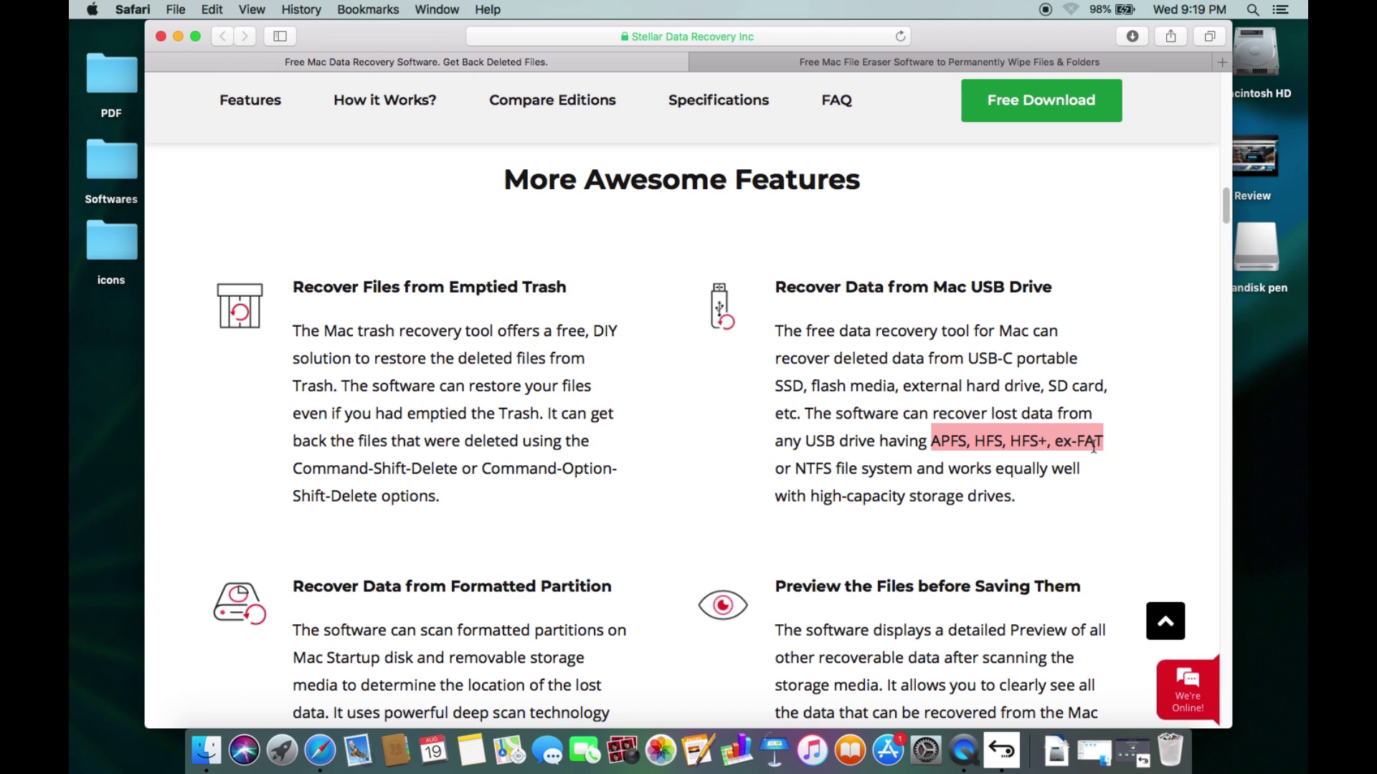
{"action": "left_click_drag", "start_coordinate": [1098, 444], "coordinate": [831, 467]}
{"action": "scroll", "coordinate": [834, 468], "scroll_direction": "down", "scroll_amount": 5}
{"action": "scroll", "coordinate": [834, 468], "scroll_direction": "down", "scroll_amount": 1}
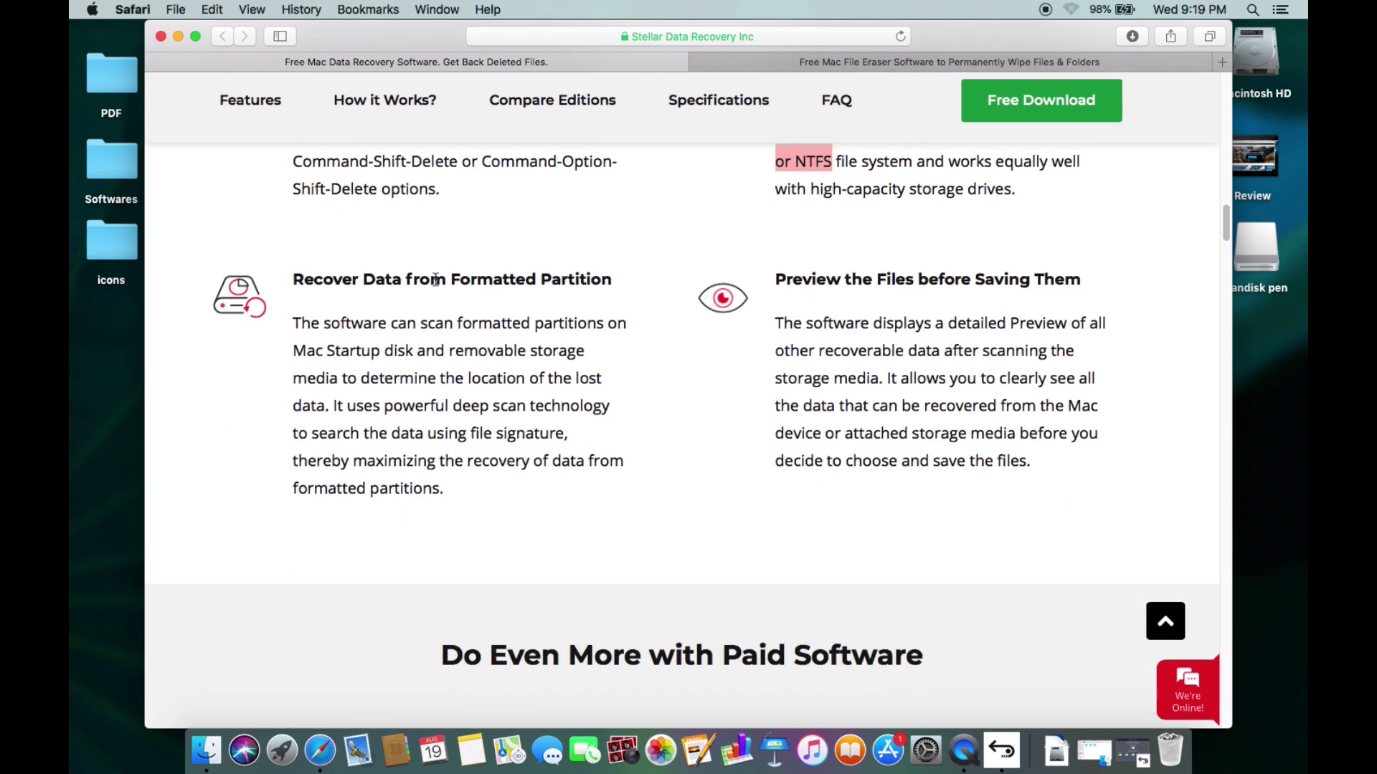
{"action": "left_click_drag", "start_coordinate": [453, 282], "coordinate": [610, 284]}
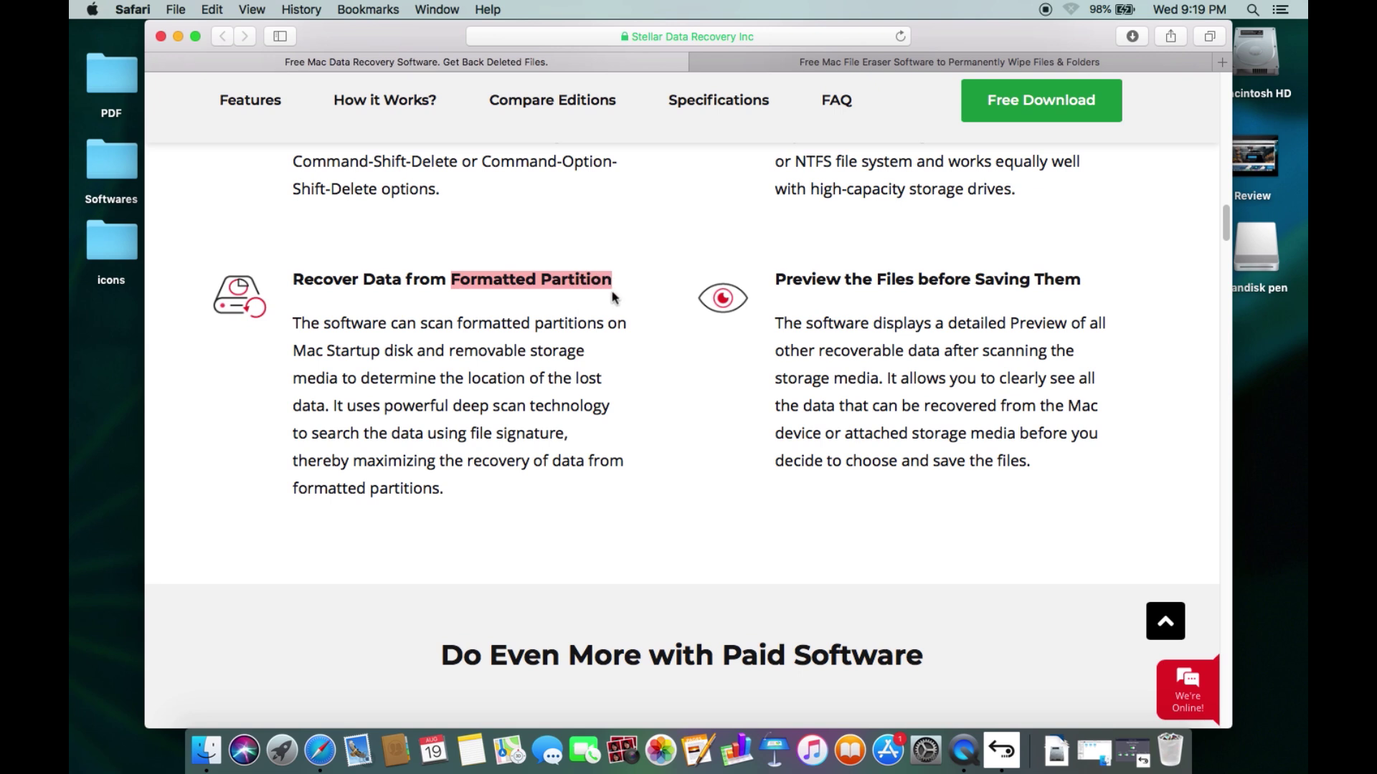
{"action": "left_click", "coordinate": [629, 418]}
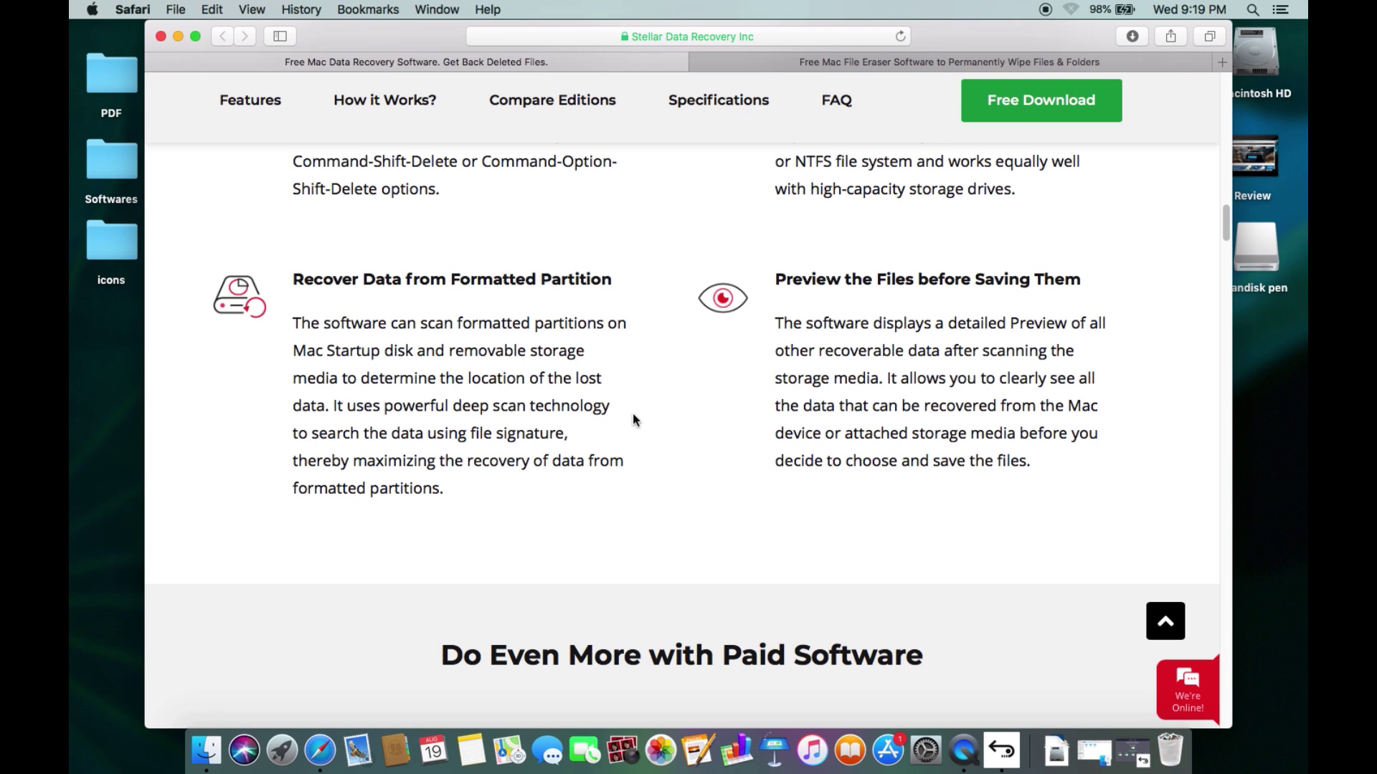
{"action": "left_click_drag", "start_coordinate": [775, 279], "coordinate": [839, 280]}
{"action": "scroll", "coordinate": [777, 410], "scroll_direction": "down", "scroll_amount": 5}
{"action": "scroll", "coordinate": [727, 387], "scroll_direction": "down", "scroll_amount": 3}
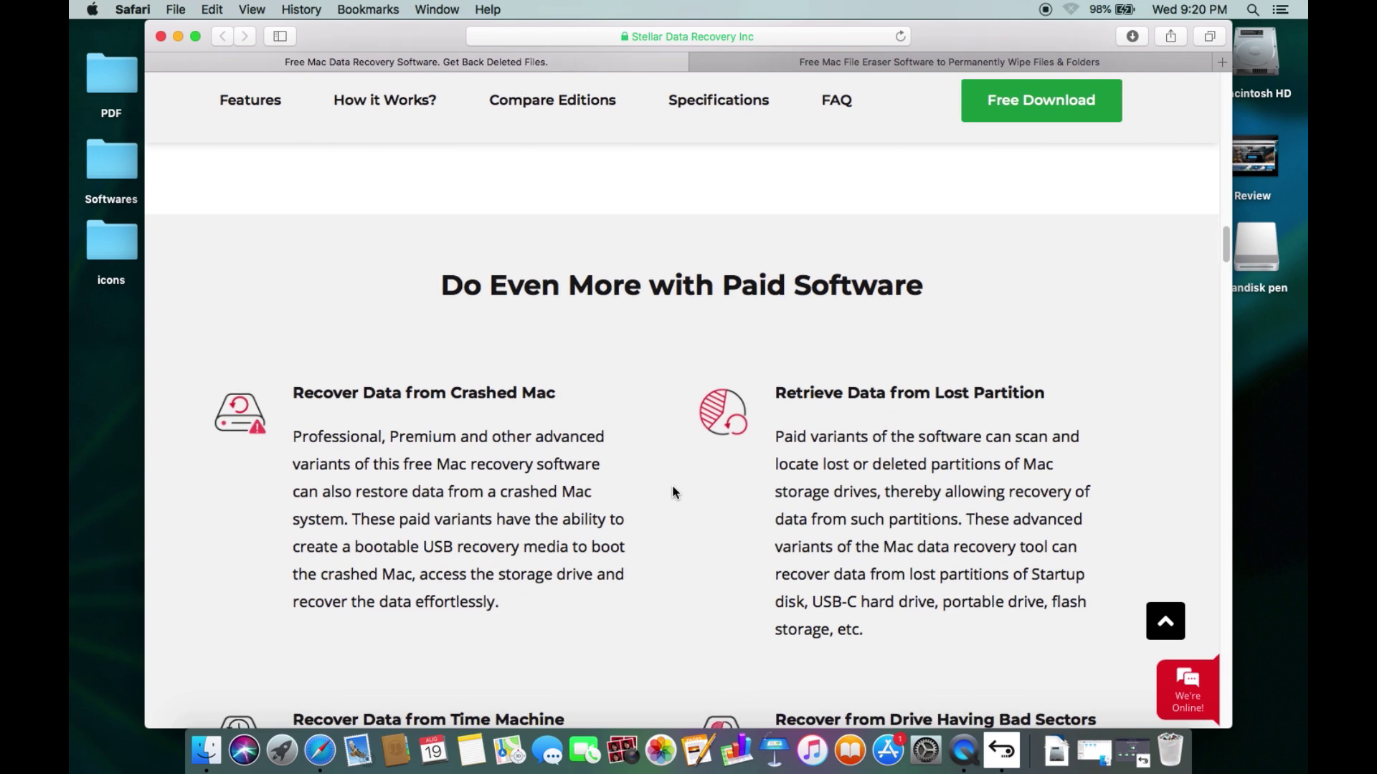
Step: Bring Stellar full-screen, try the file-type switches, and leave Recover Everything on
{"action": "left_click", "coordinate": [1001, 750]}
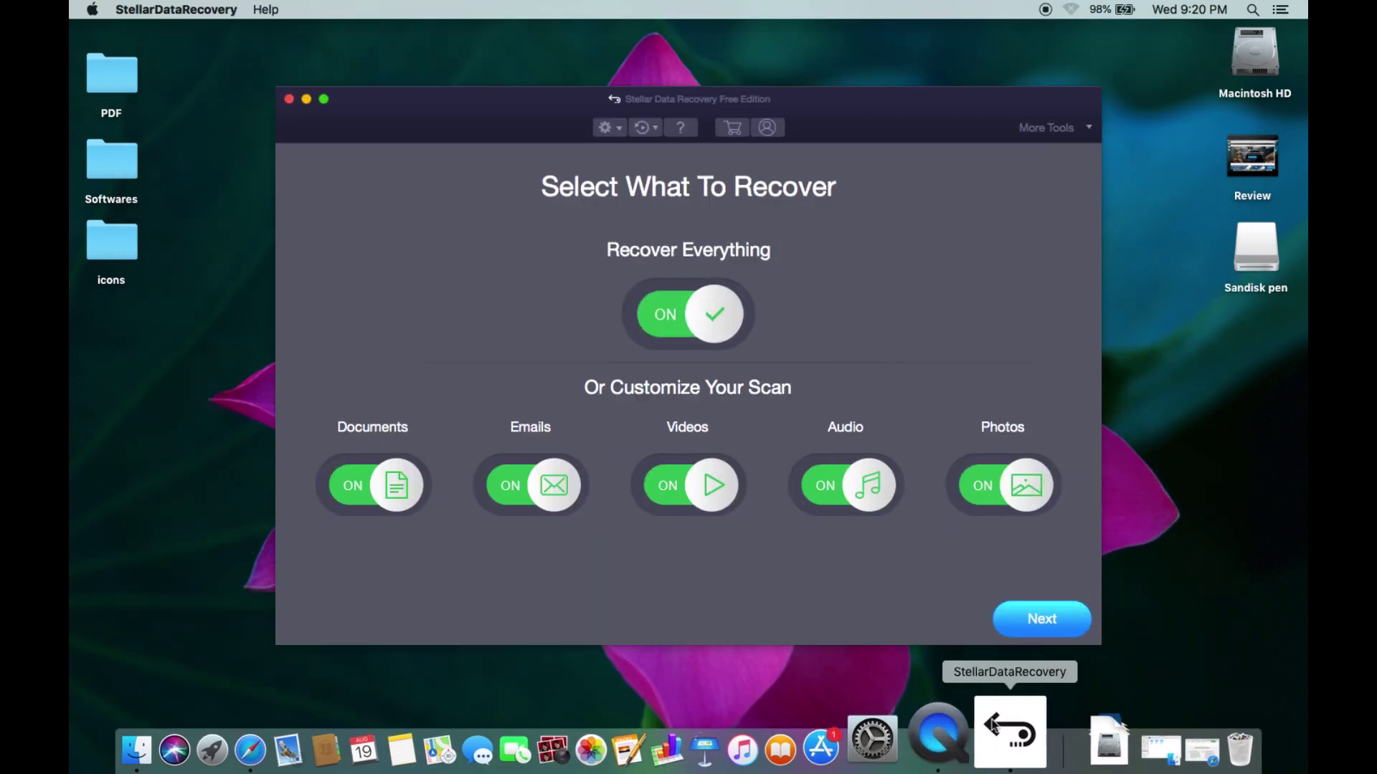
{"action": "left_click", "coordinate": [326, 100]}
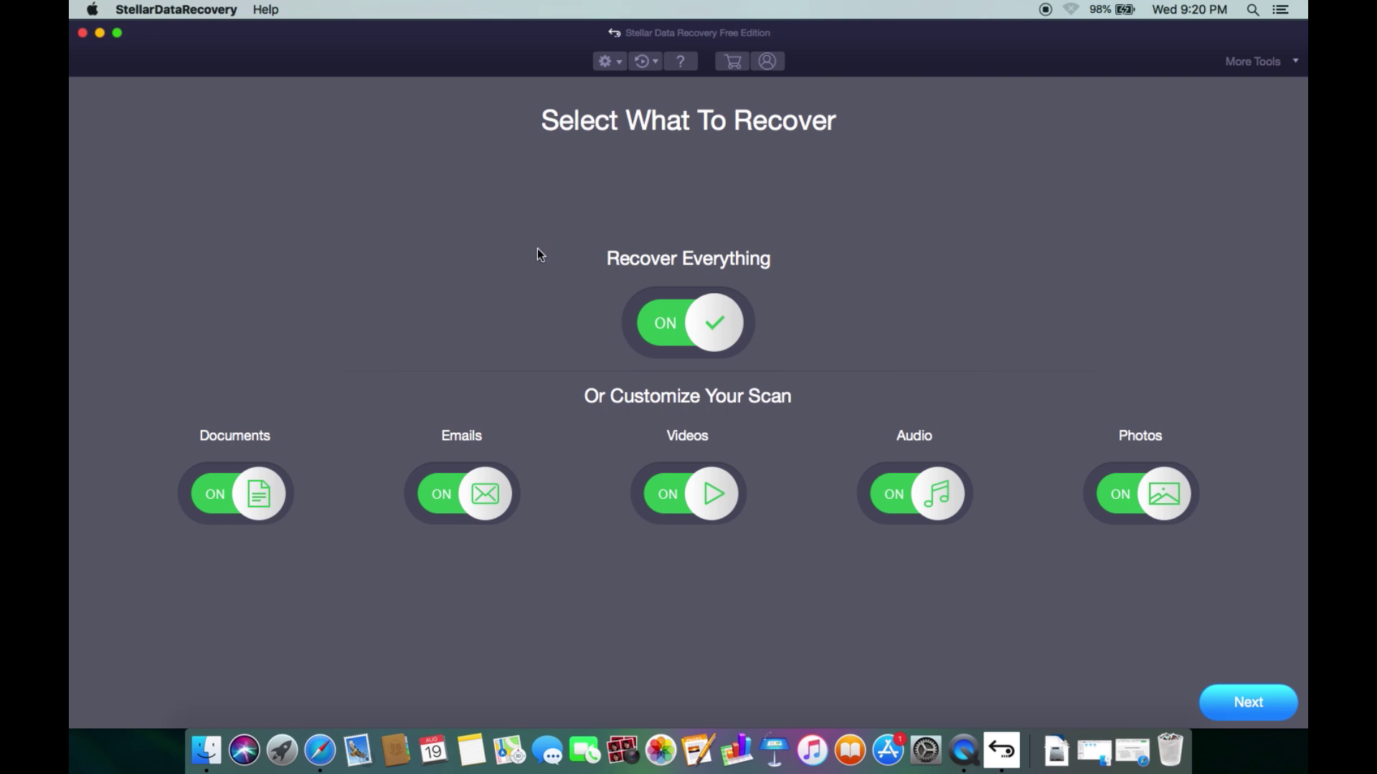
{"action": "left_click", "coordinate": [667, 332]}
{"action": "left_click", "coordinate": [699, 327]}
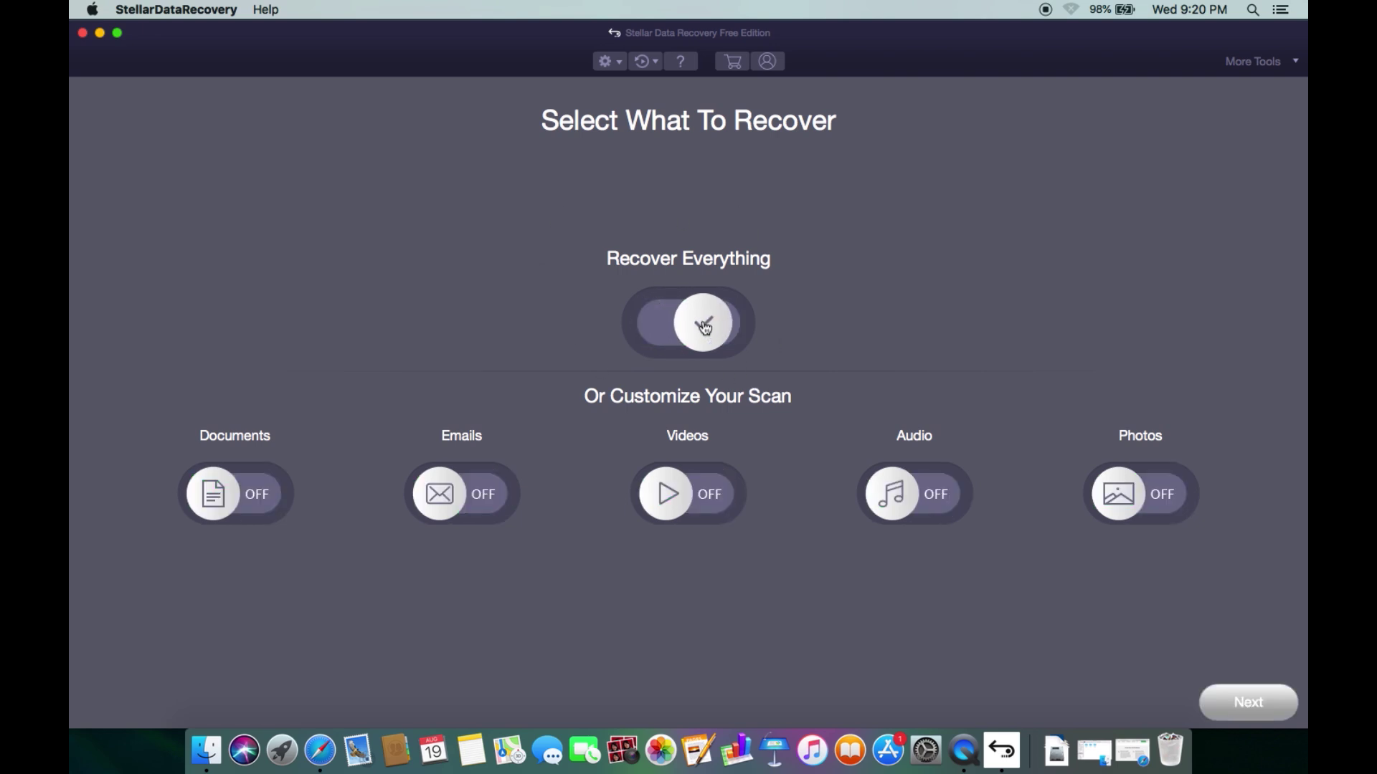
{"action": "left_click", "coordinate": [693, 328]}
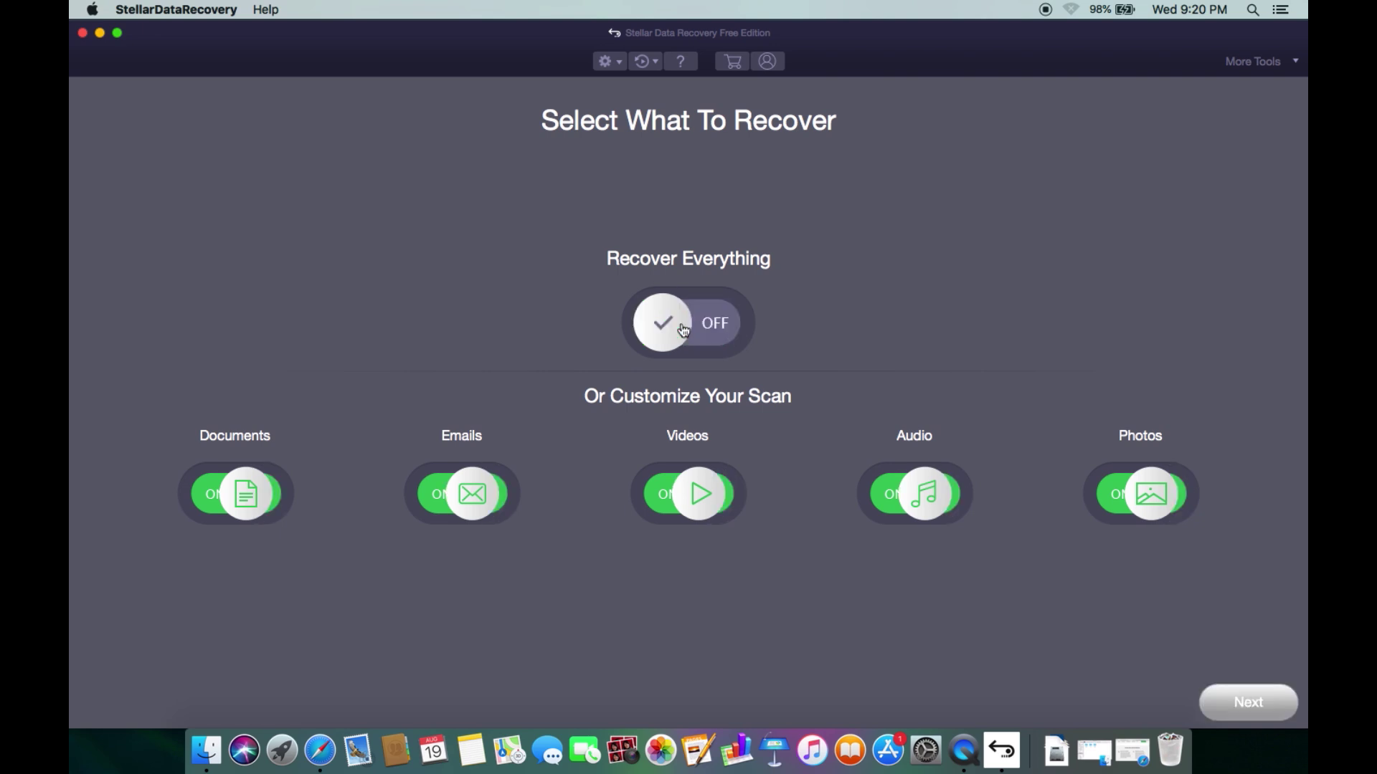
{"action": "left_click", "coordinate": [704, 501]}
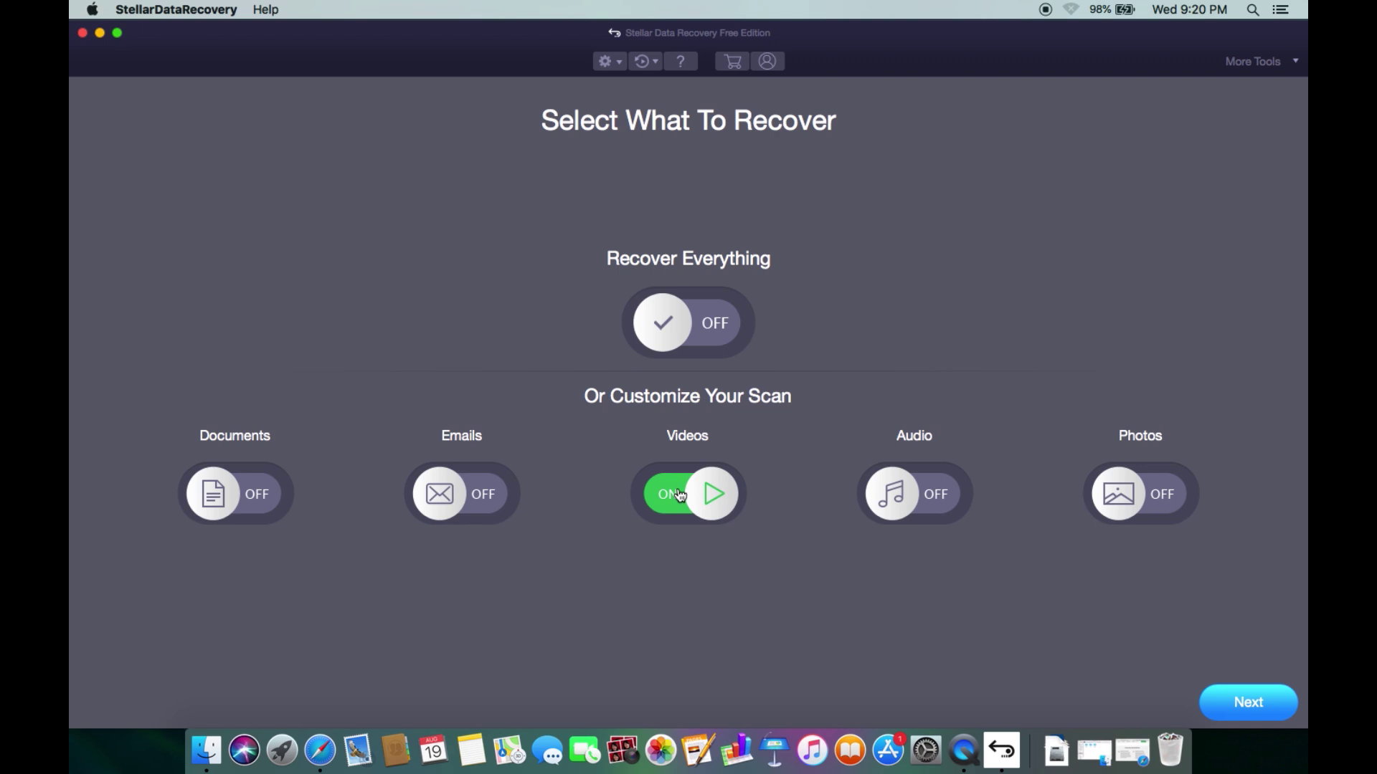
{"action": "left_click", "coordinate": [677, 497]}
{"action": "left_click", "coordinate": [1143, 495]}
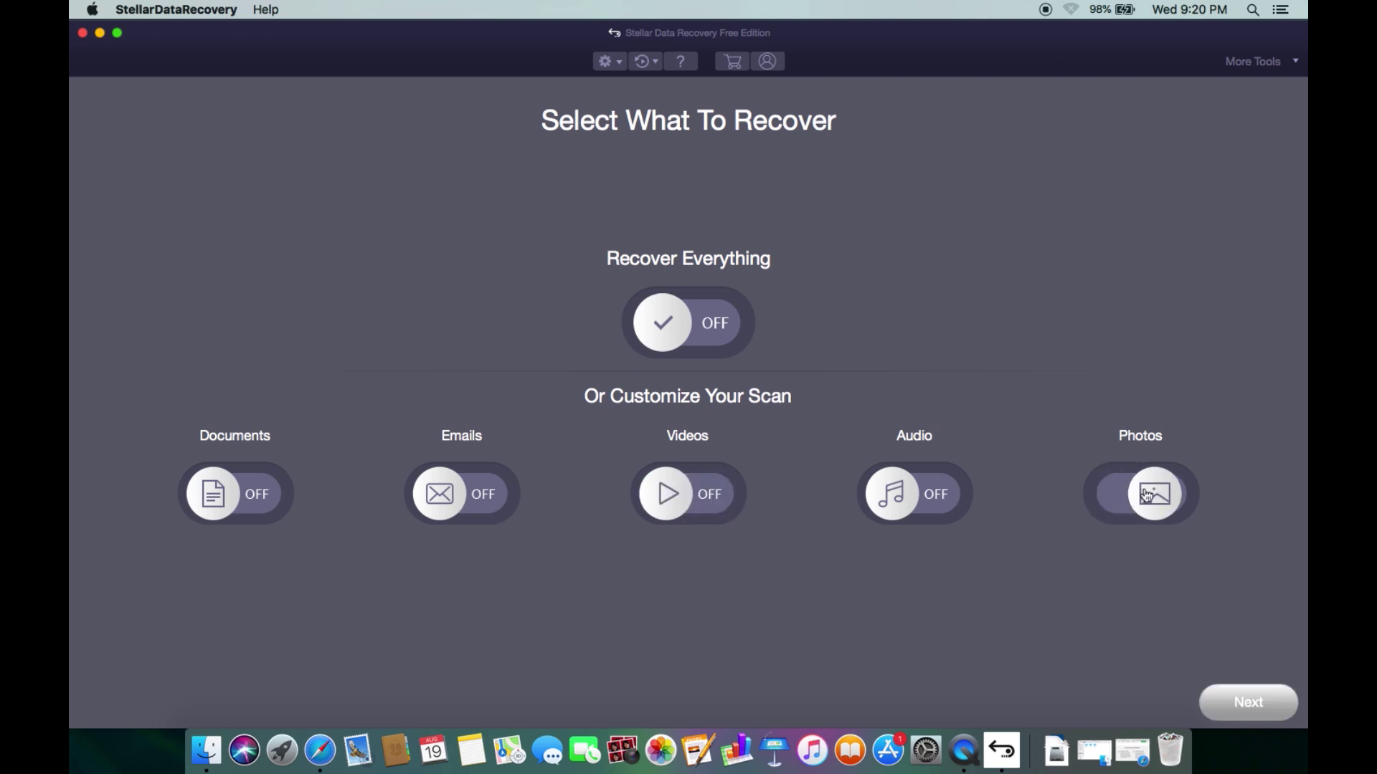
{"action": "left_click", "coordinate": [684, 320]}
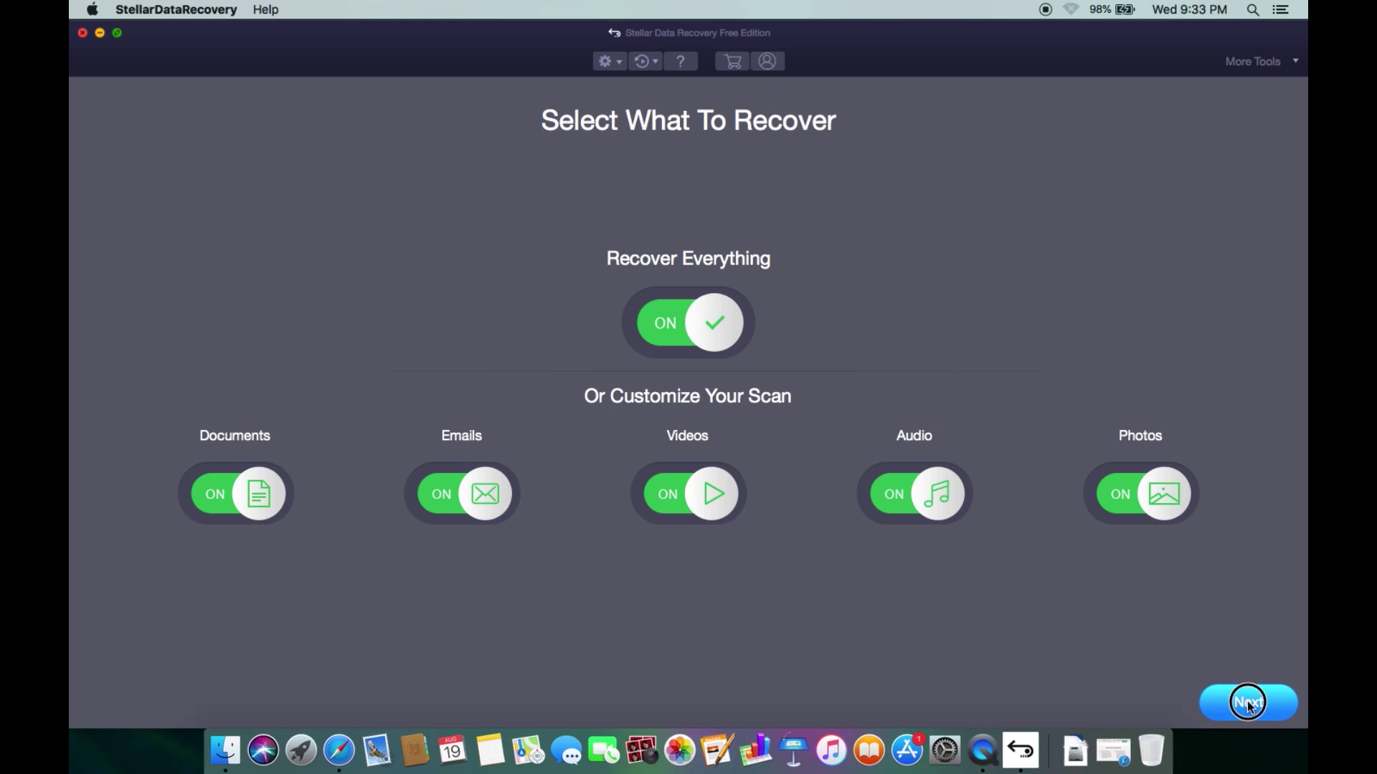
Step: Choose Can't Find Volume, view its lost-volume disk list, and return to Select Location
{"action": "left_click", "coordinate": [1248, 702]}
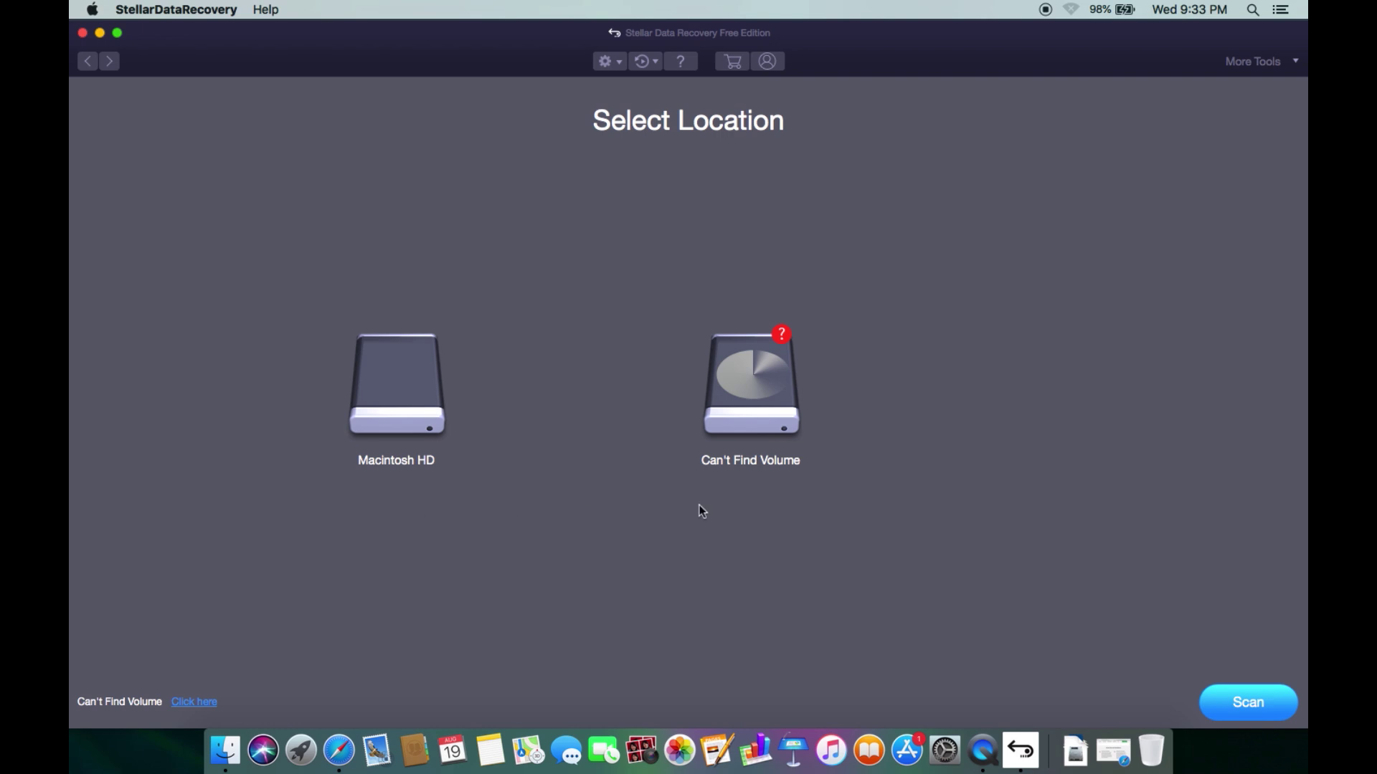
{"action": "left_click", "coordinate": [757, 407]}
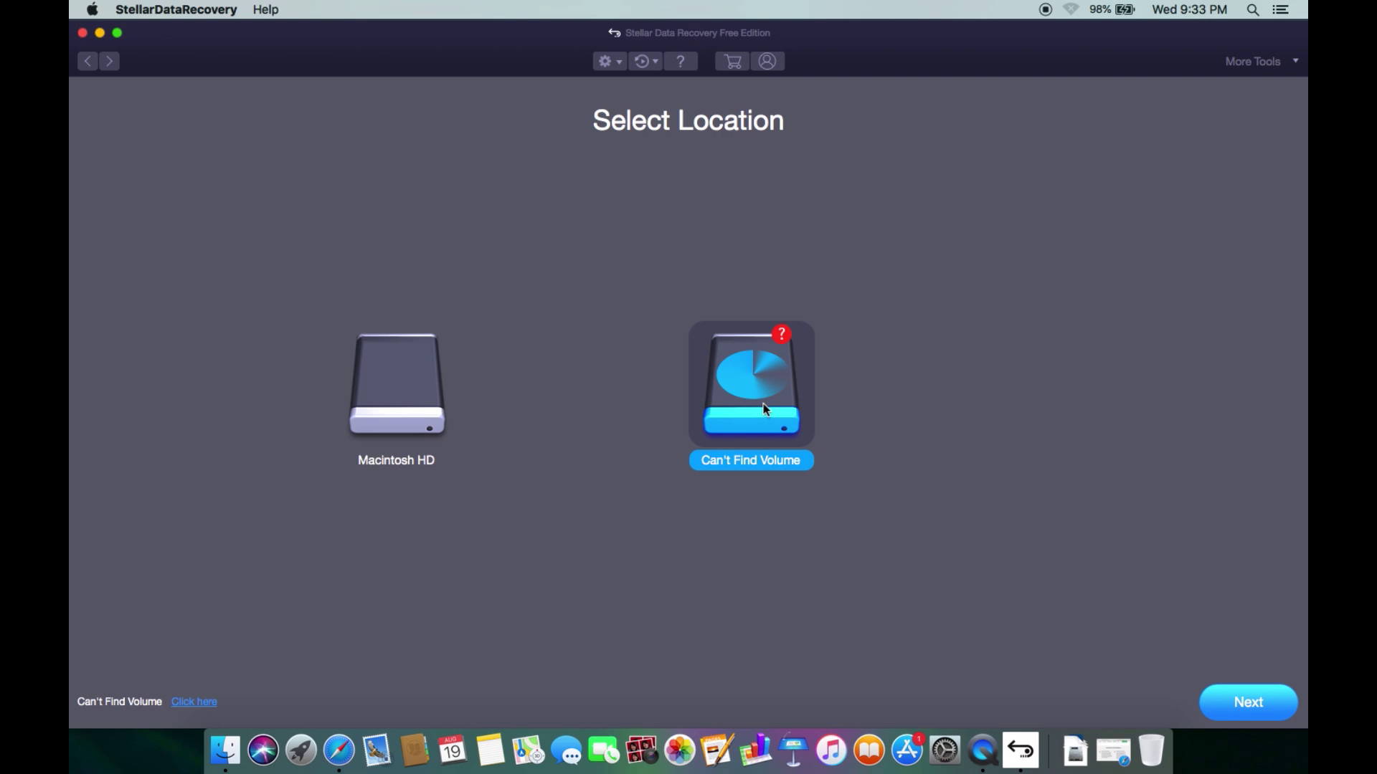
{"action": "left_click", "coordinate": [206, 704]}
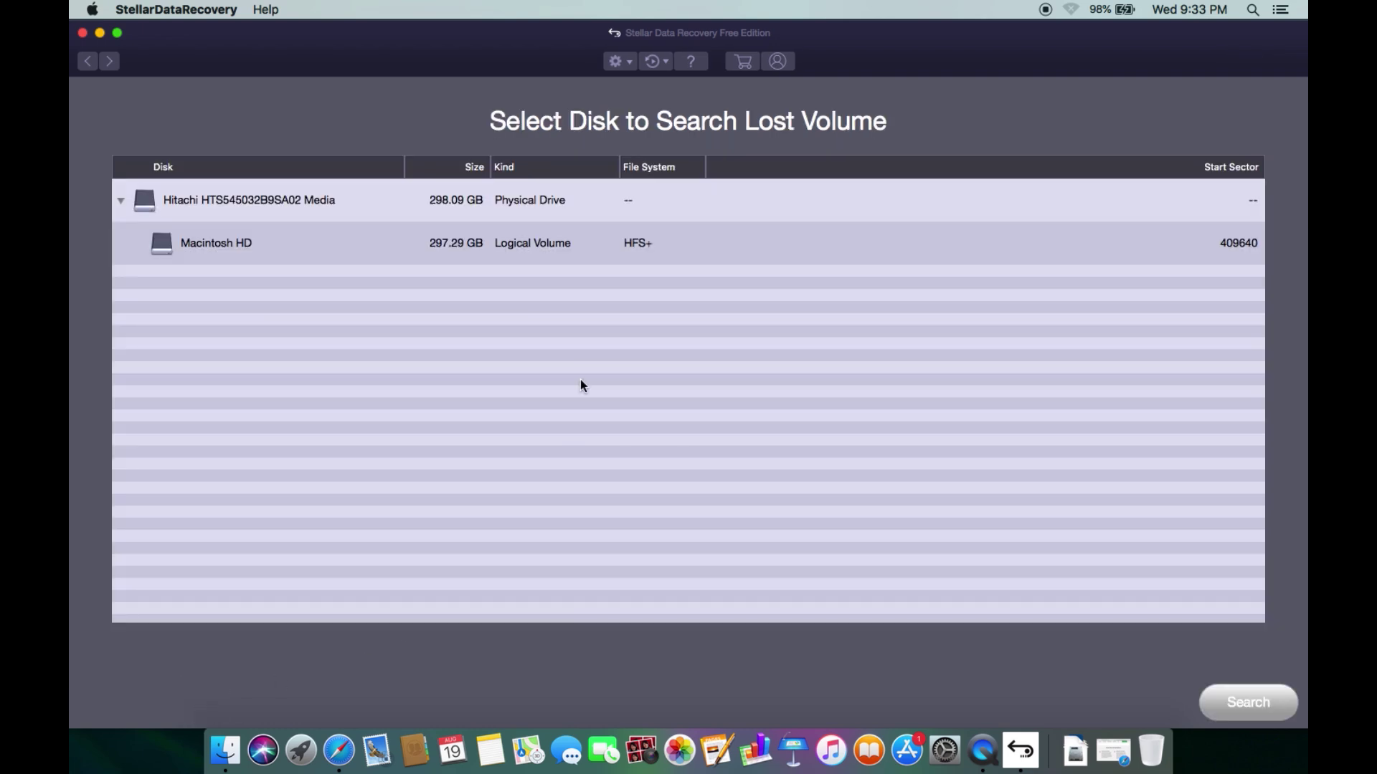
{"action": "left_click", "coordinate": [89, 61]}
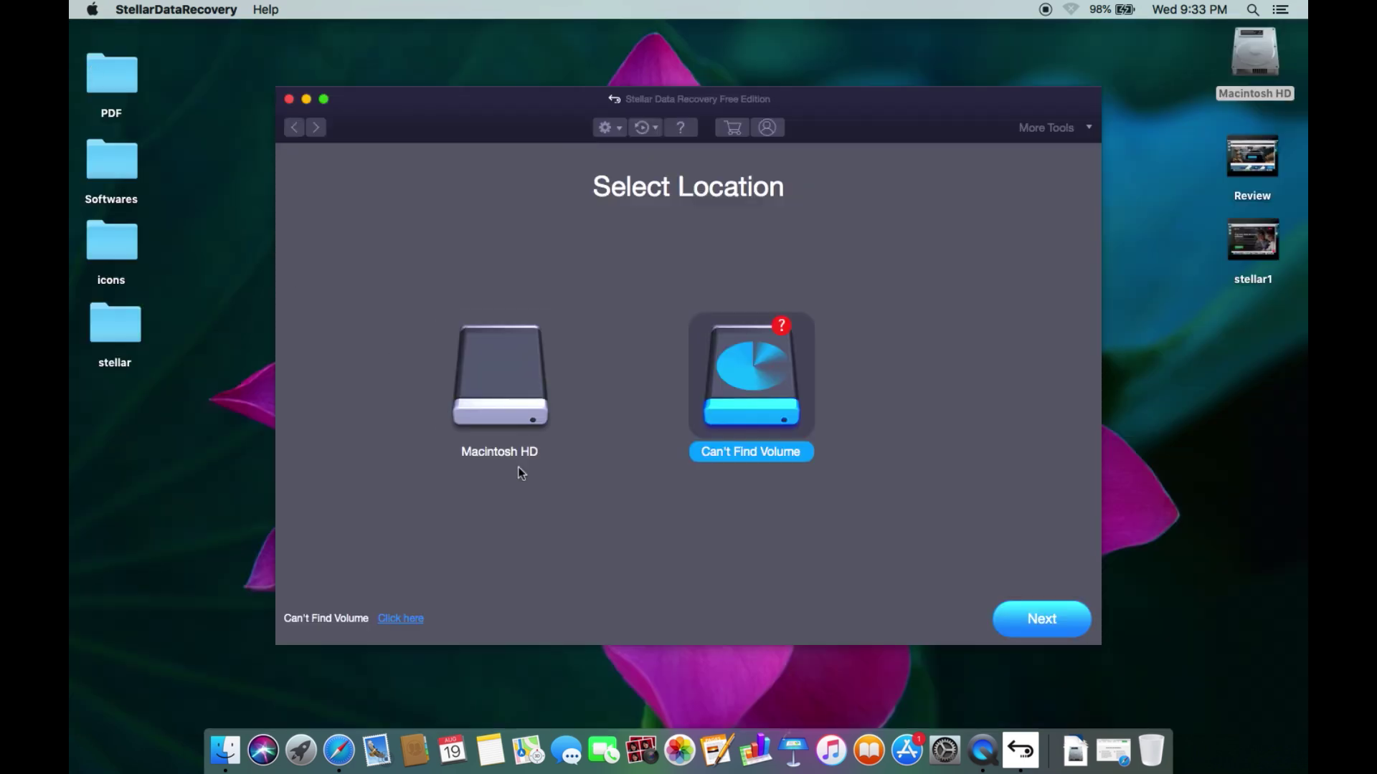
{"action": "left_click", "coordinate": [515, 408]}
Step: Maximize the window, pick Macintosh HD with Deep Scan left off, and start scanning
{"action": "left_click", "coordinate": [324, 99]}
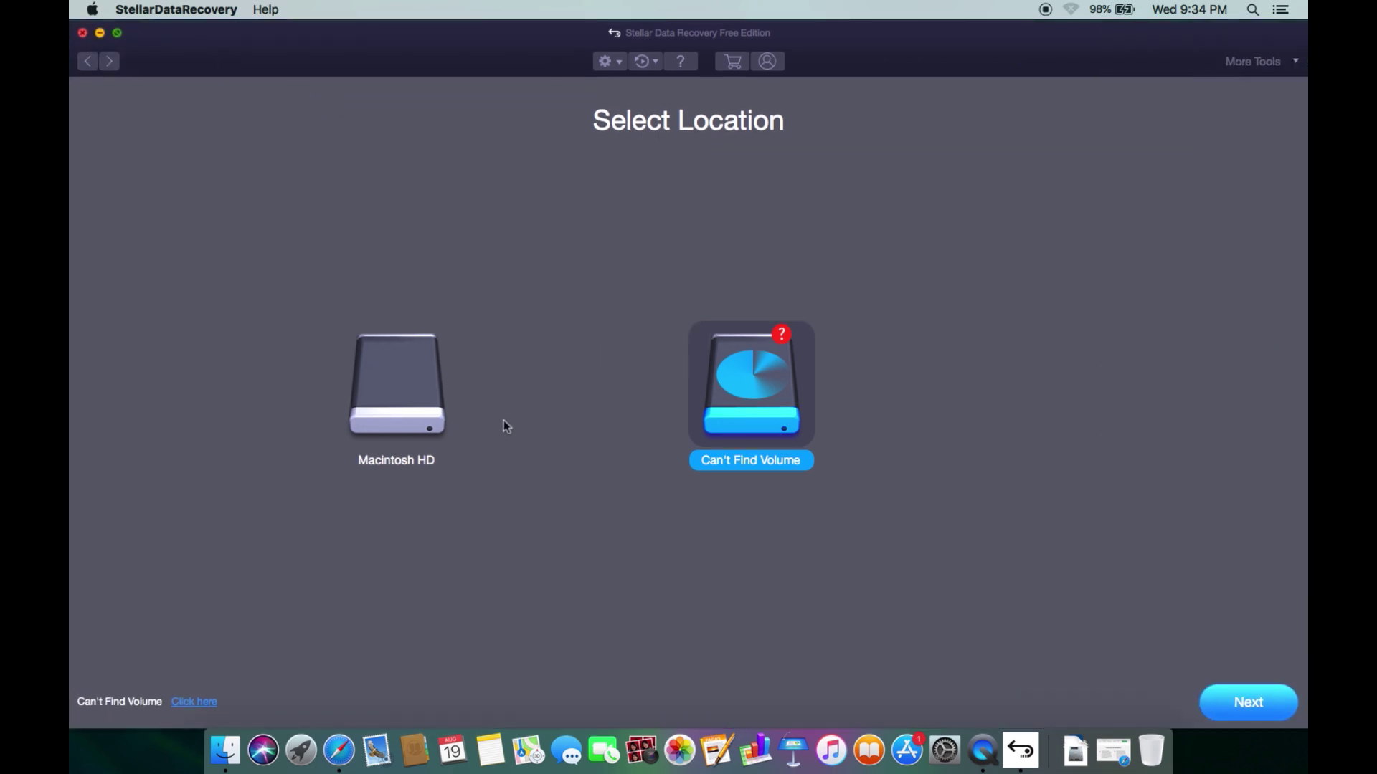
{"action": "left_click", "coordinate": [395, 397]}
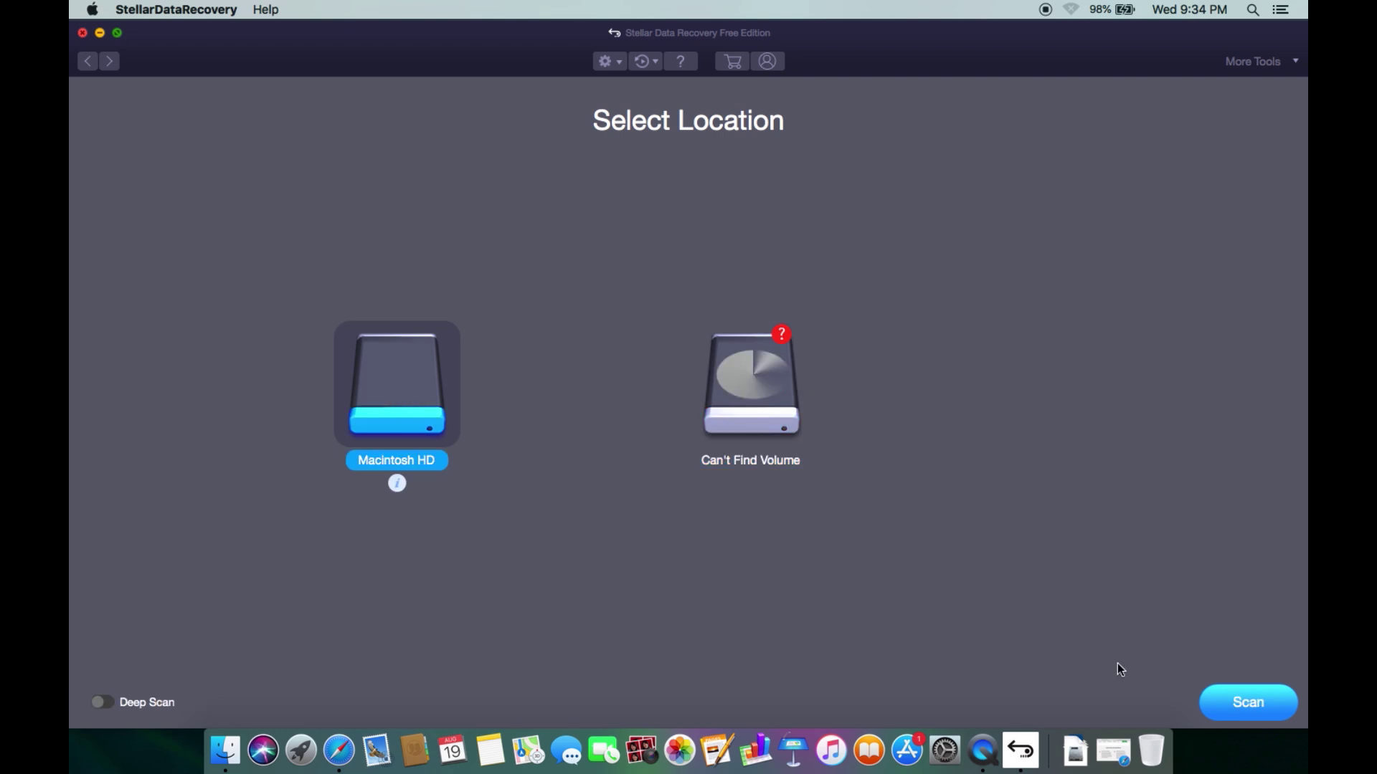
{"action": "left_click", "coordinate": [101, 703]}
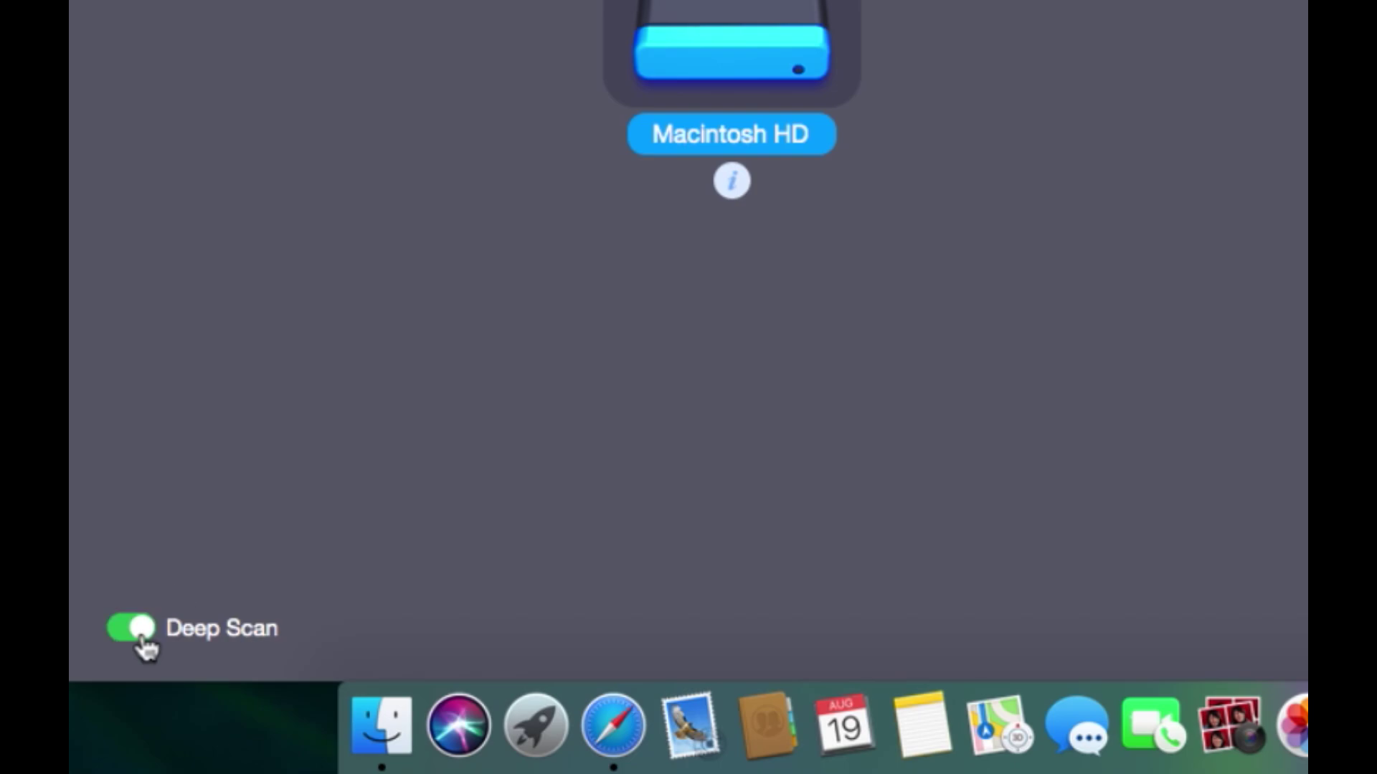
{"action": "left_click", "coordinate": [132, 629]}
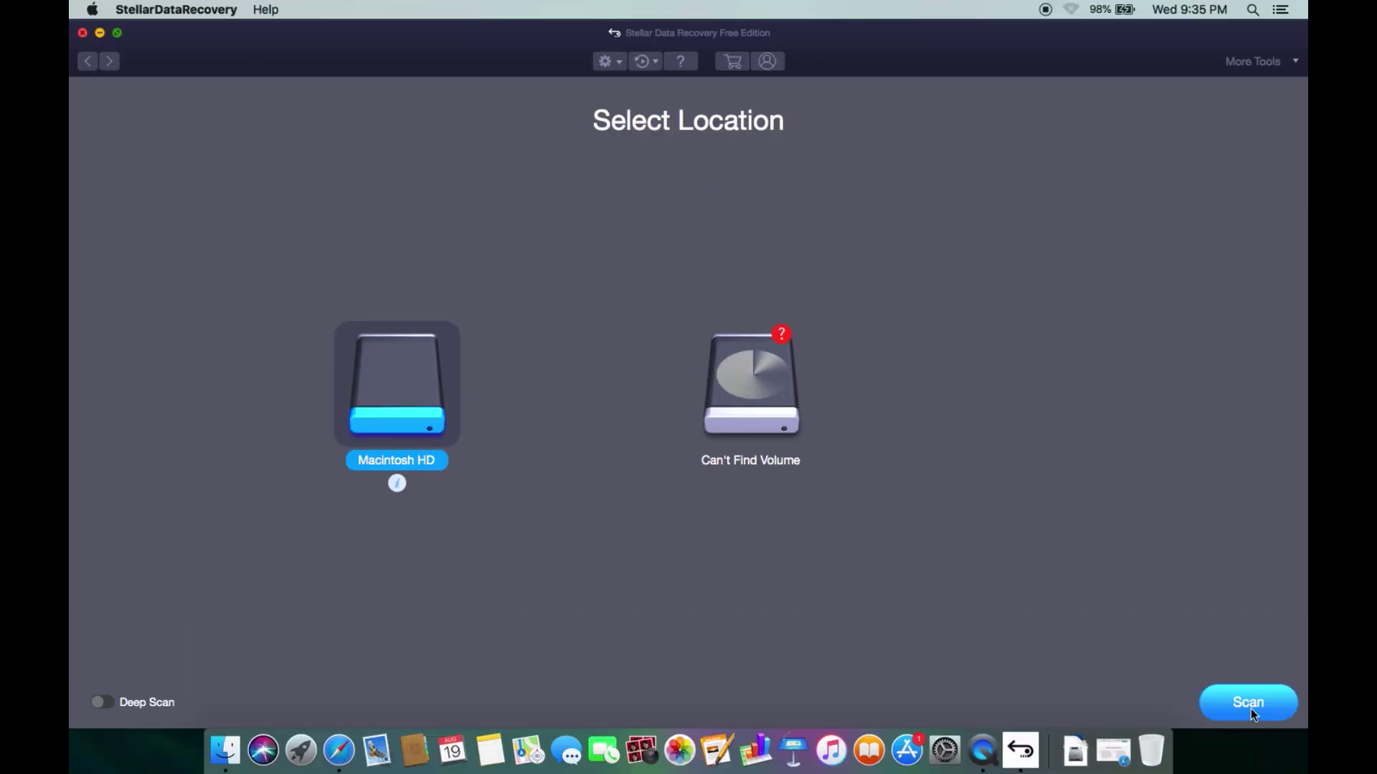
{"action": "left_click", "coordinate": [1251, 709]}
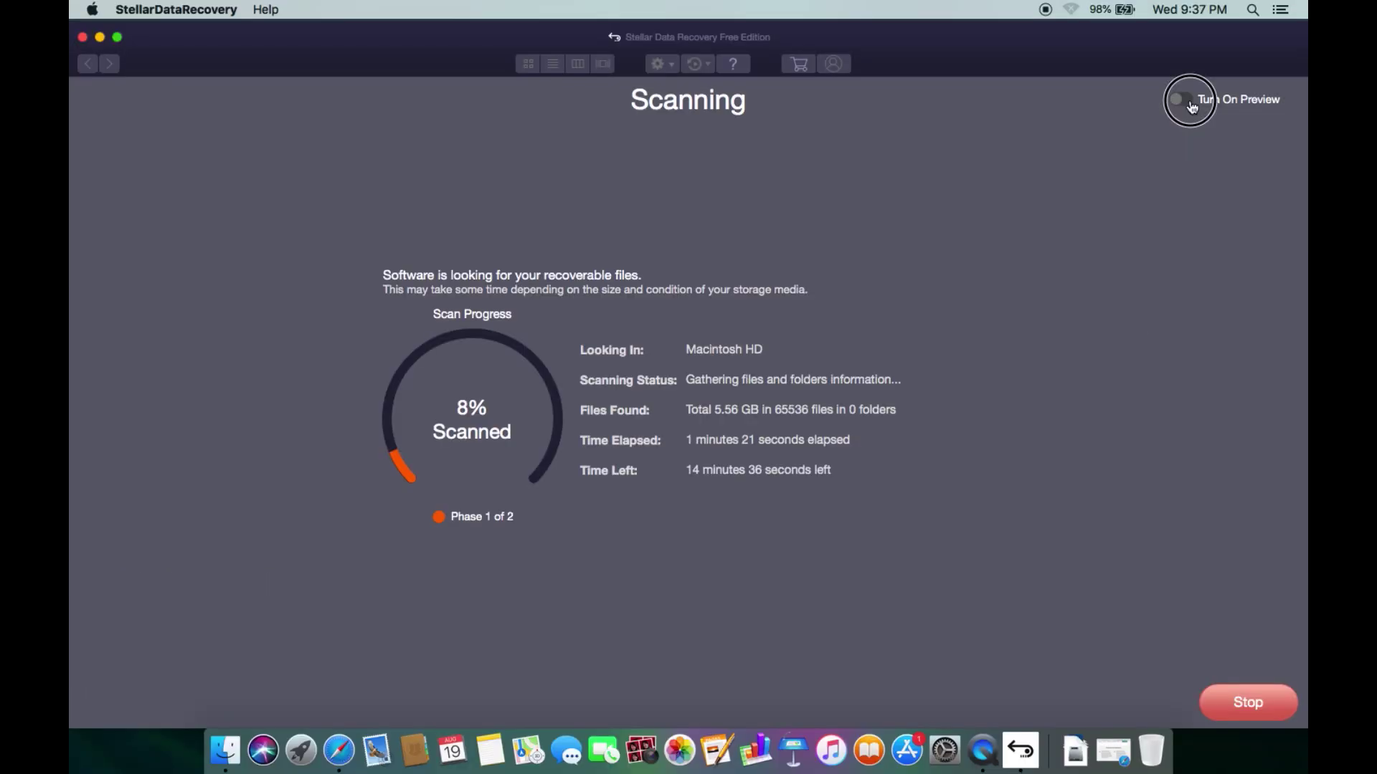
Step: Toggle Turn On Preview on and off while the scan runs to 572,256 files
{"action": "left_click", "coordinate": [1191, 104]}
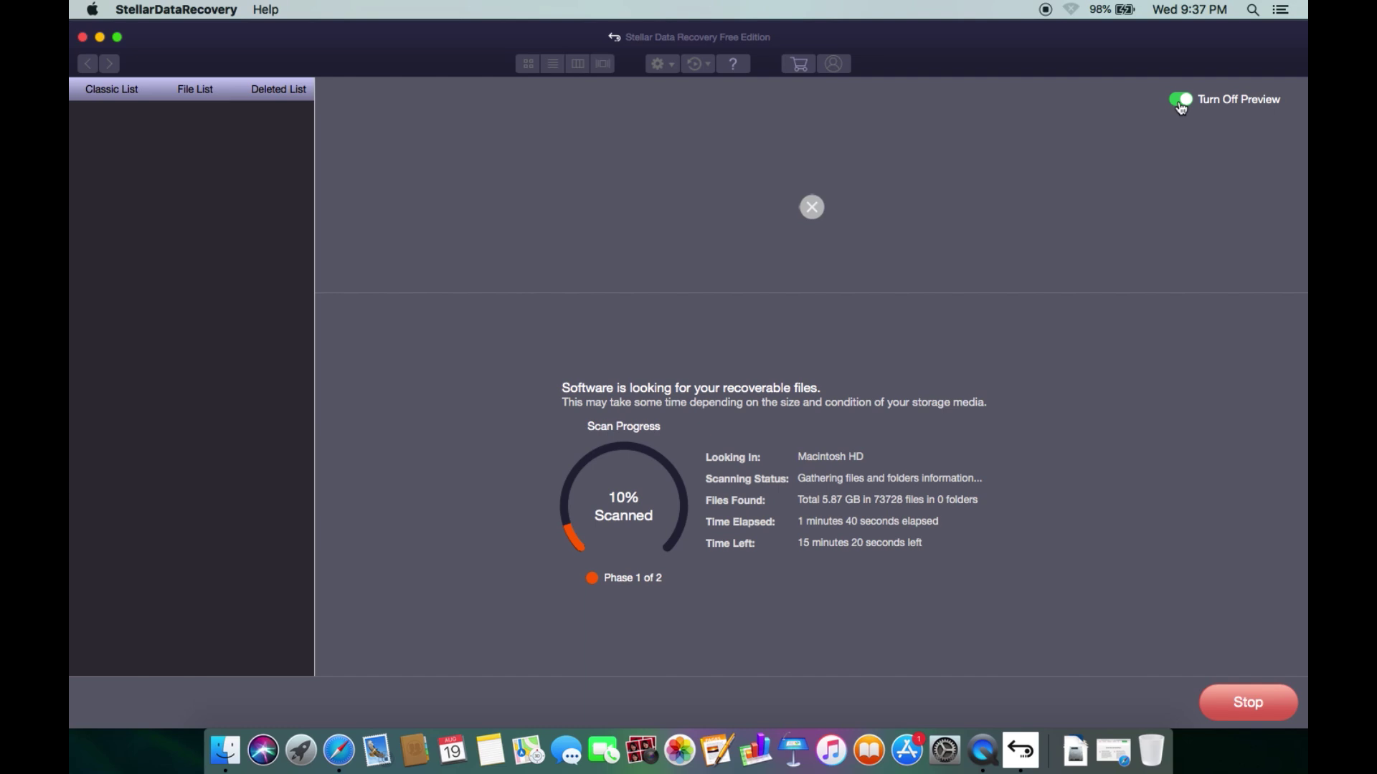
{"action": "left_click", "coordinate": [1181, 101]}
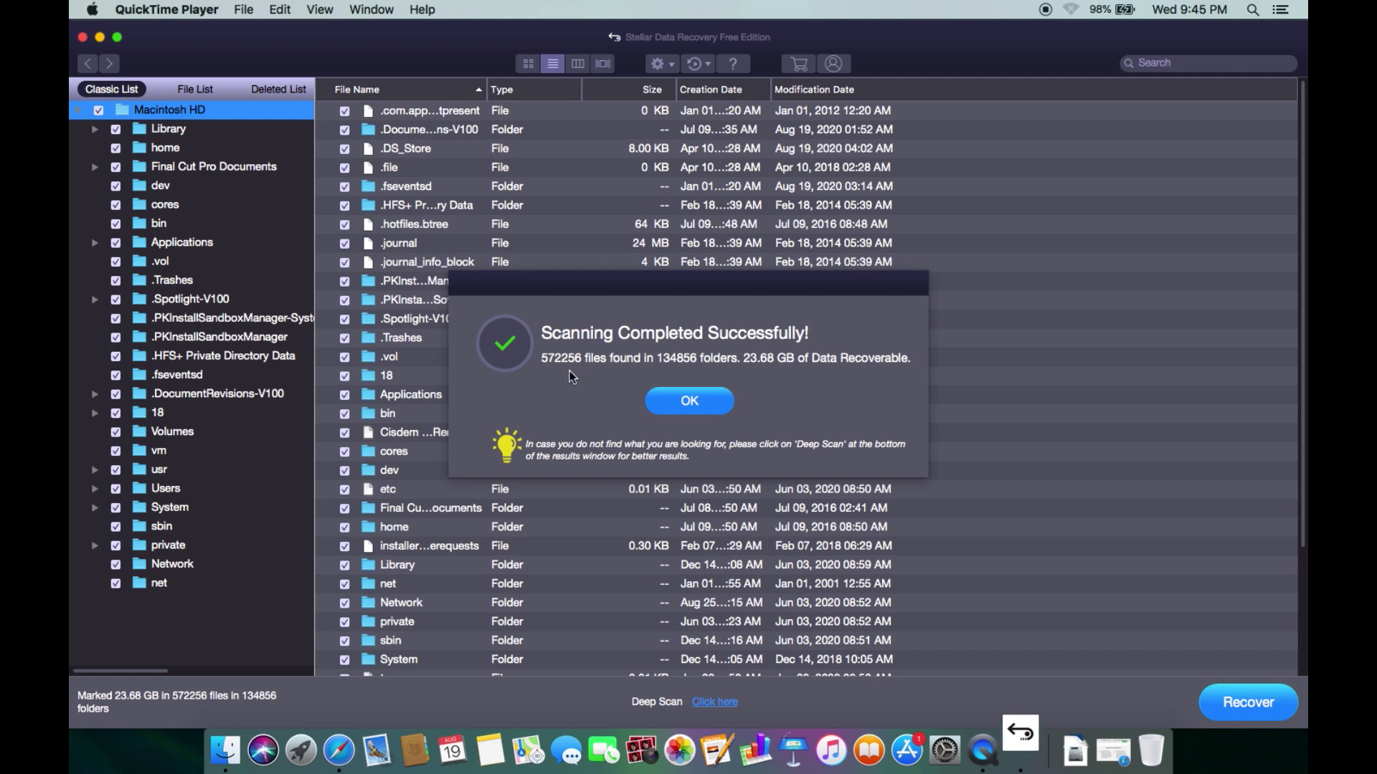
Step: Dismiss Scanning Completed and switch to the File List view grouped by file type
{"action": "left_click", "coordinate": [689, 400]}
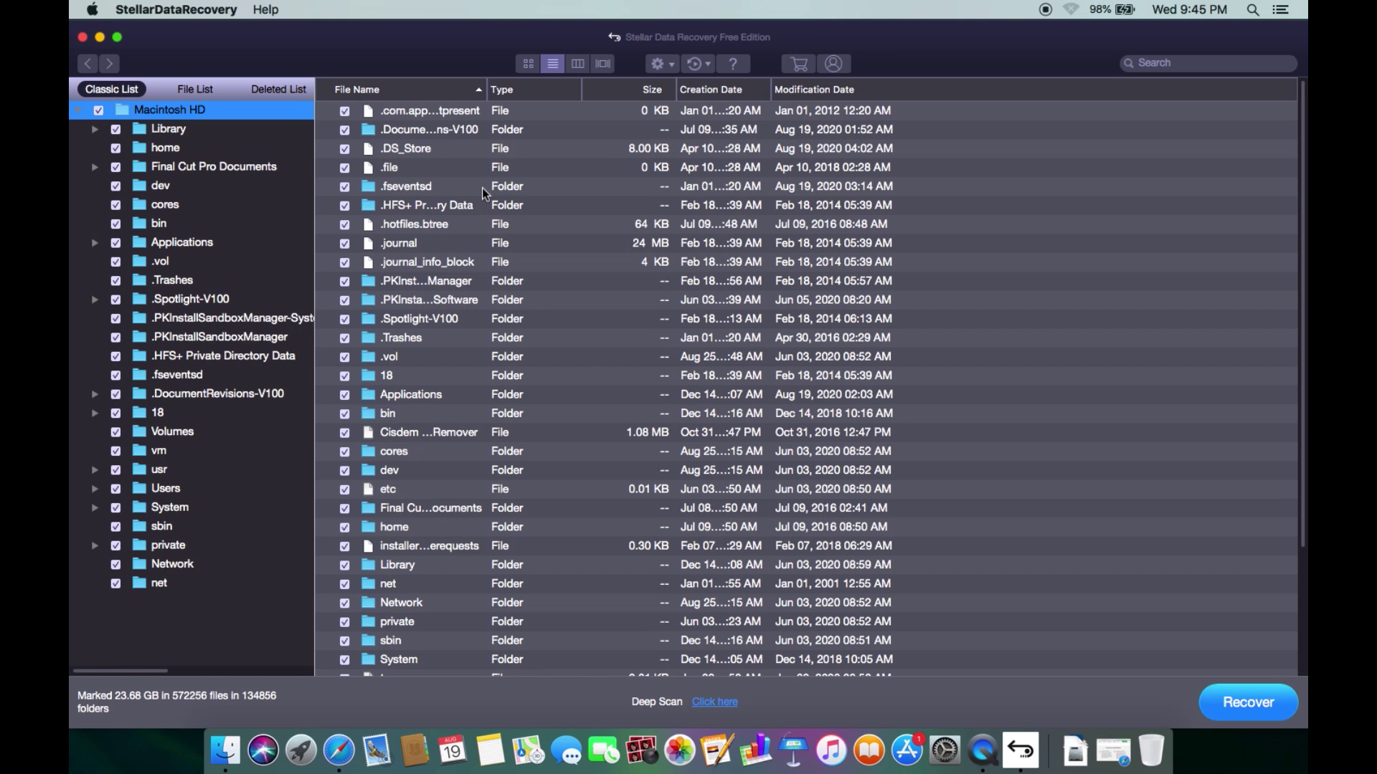
{"action": "scroll", "coordinate": [485, 192], "scroll_direction": "down", "scroll_amount": 4}
{"action": "scroll", "coordinate": [484, 192], "scroll_direction": "up", "scroll_amount": 4}
{"action": "left_click", "coordinate": [195, 89]}
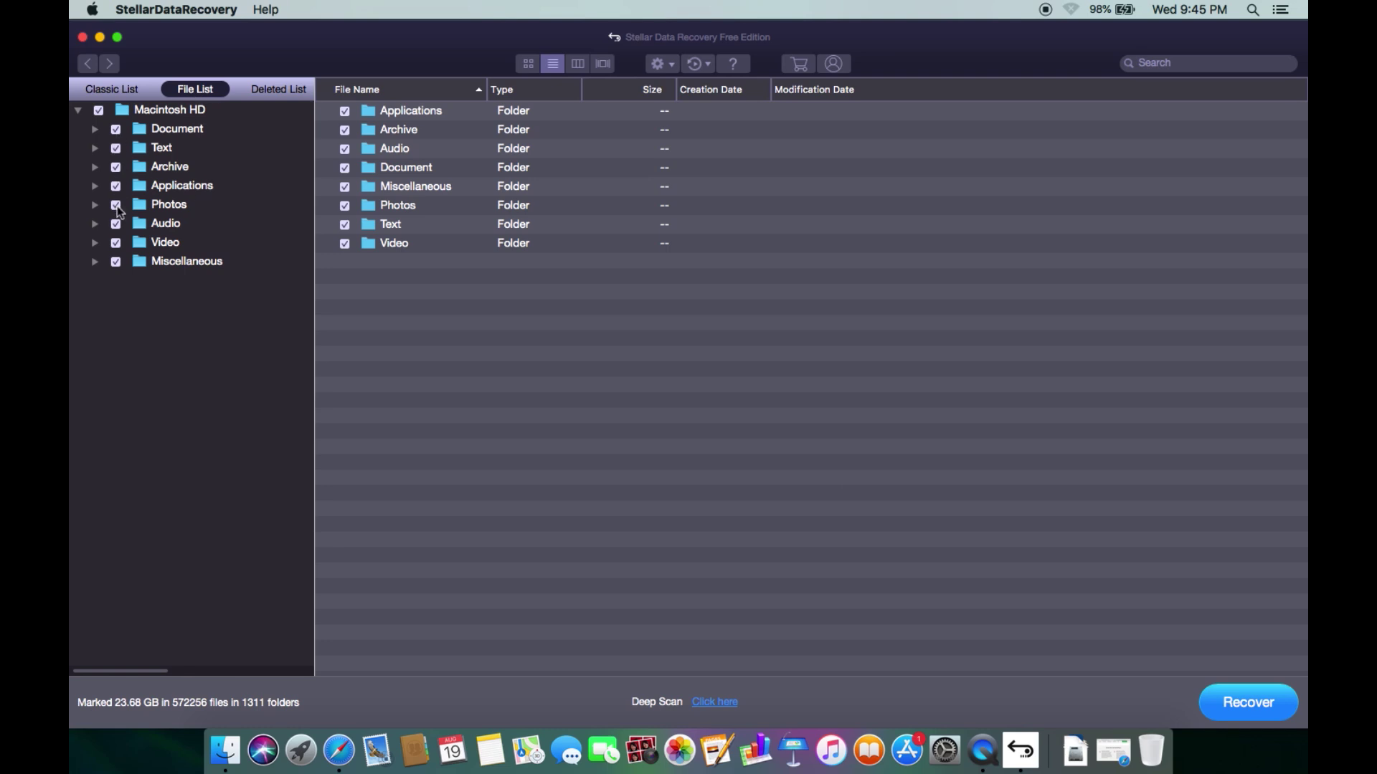
Step: Expand Photos, unmark Macintosh HD, mark only JPEG, and search the results for 'boy'
{"action": "left_click", "coordinate": [96, 205]}
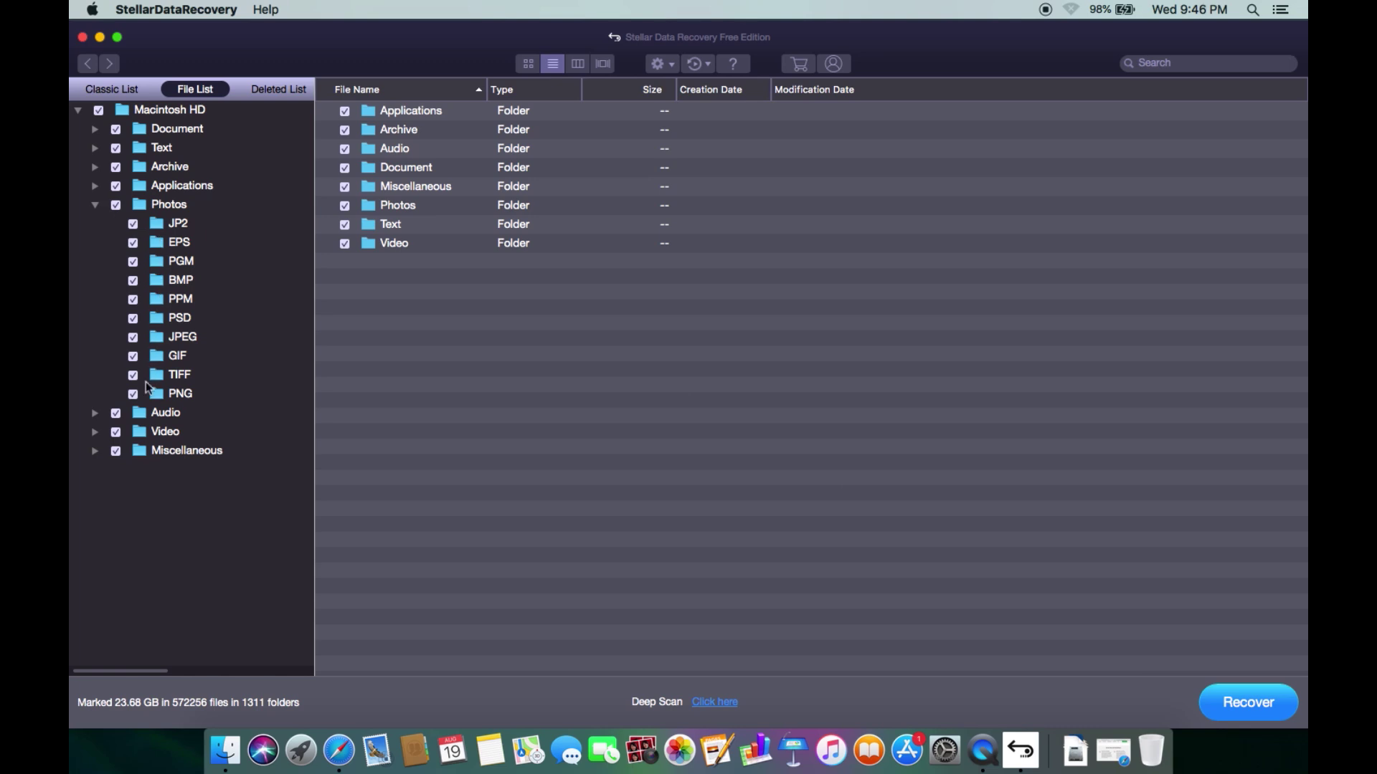
{"action": "left_click", "coordinate": [133, 337]}
{"action": "left_click", "coordinate": [98, 111]}
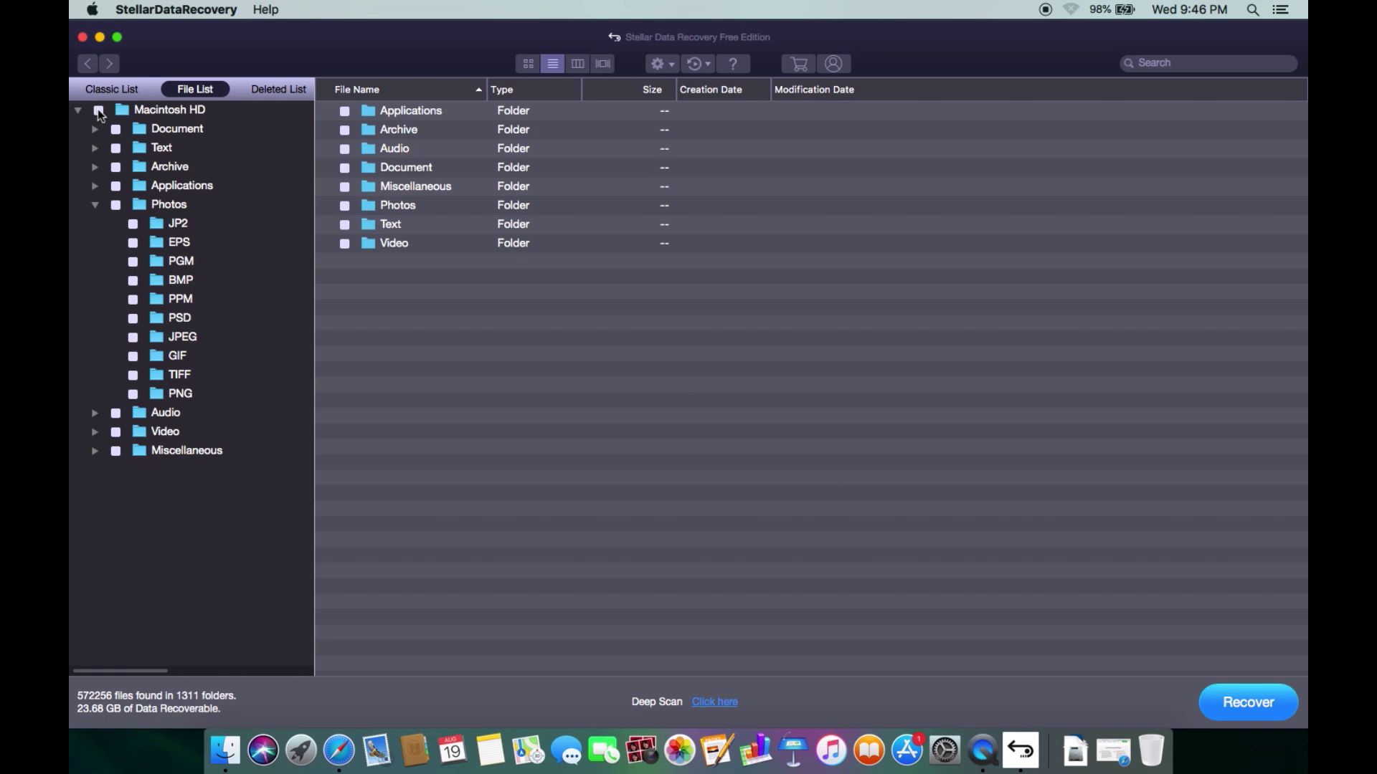
{"action": "left_click", "coordinate": [132, 337]}
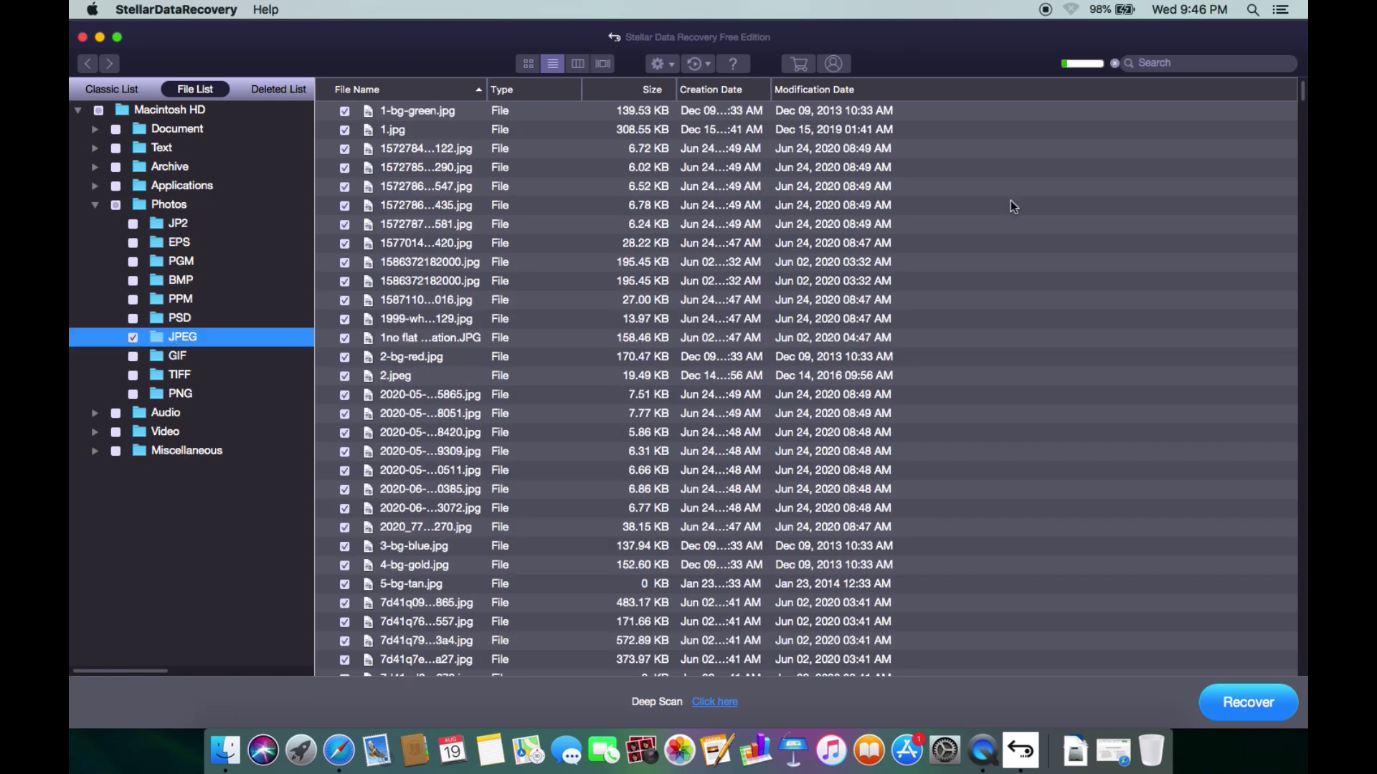
{"action": "left_click", "coordinate": [1156, 63]}
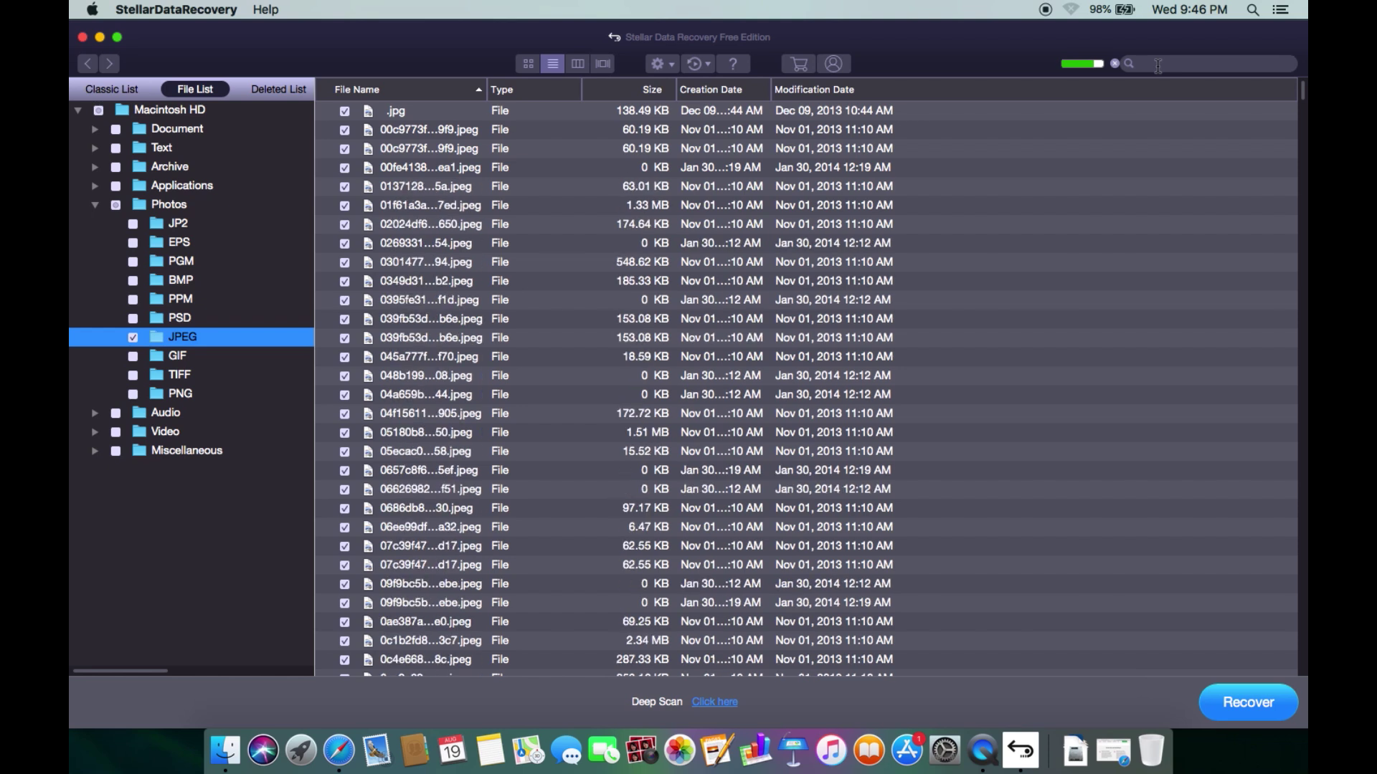
{"action": "type", "text": "boy"}
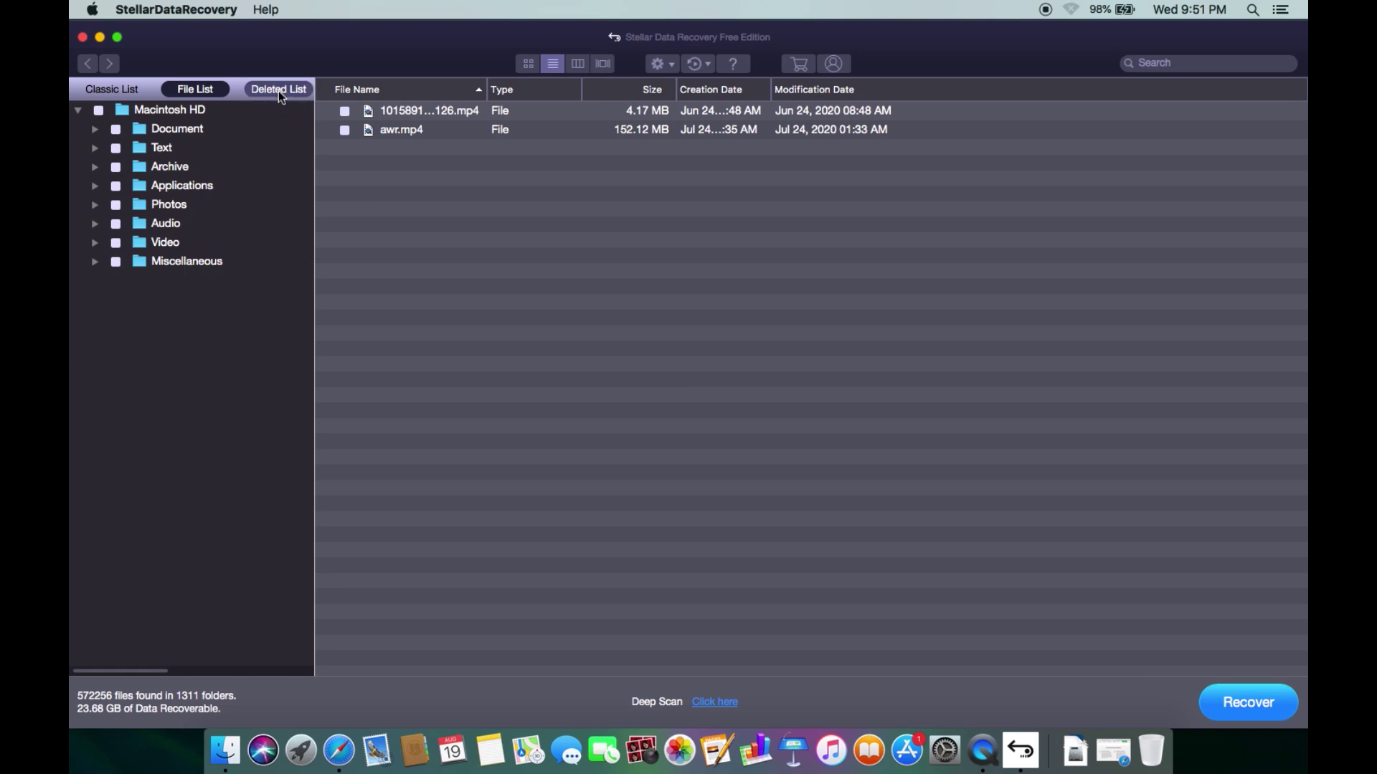
Step: Open the Deleted List tab and confirm running a deep scan of Macintosh HD
{"action": "left_click", "coordinate": [279, 90]}
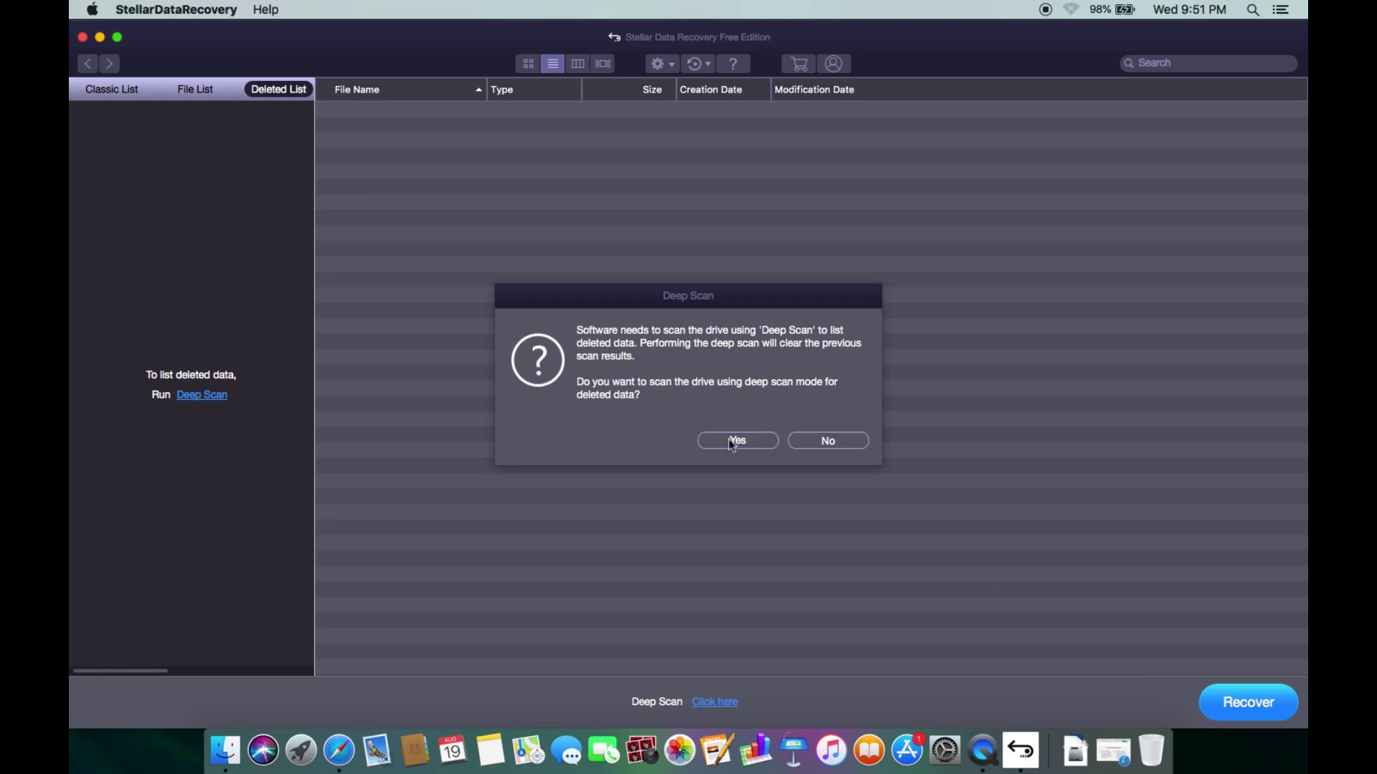
{"action": "left_click", "coordinate": [748, 440]}
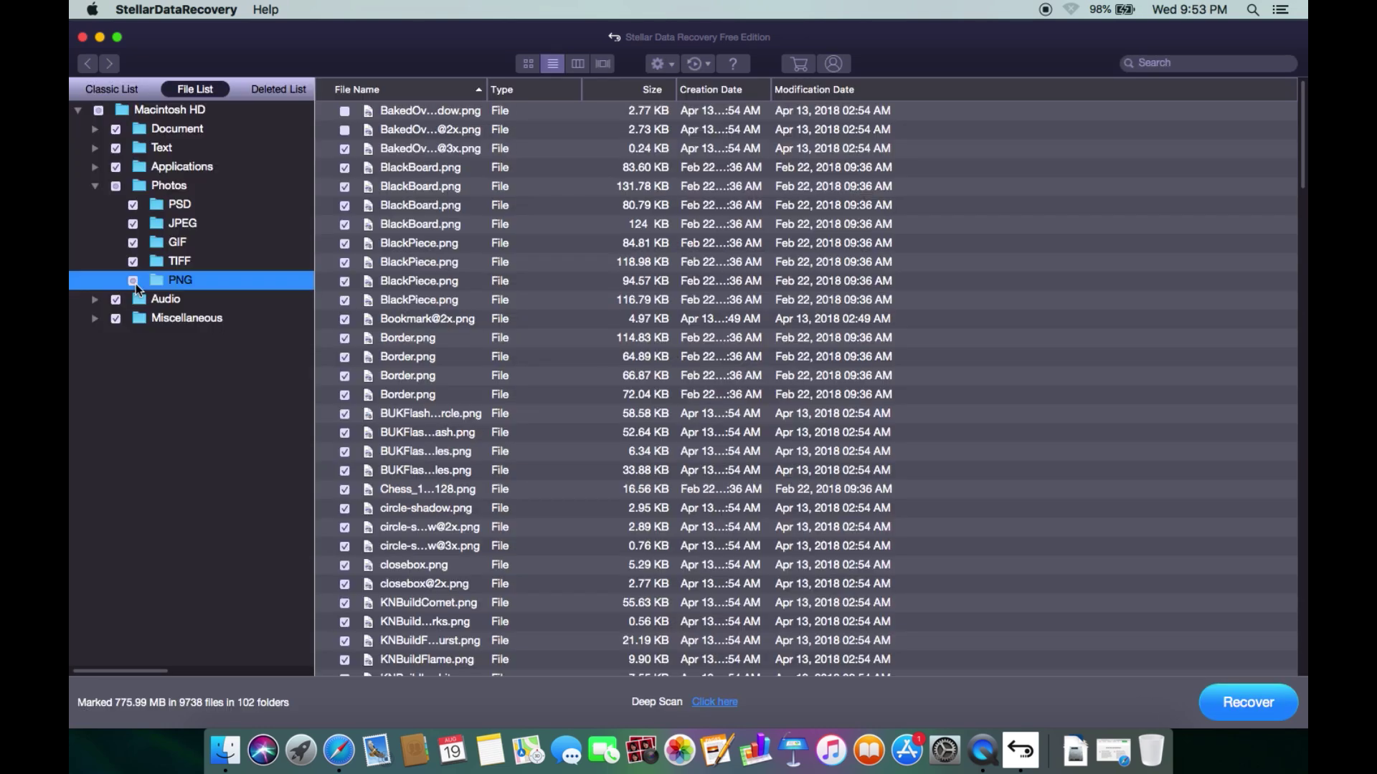
Step: Mark only BlackBoard.png and BlackPiece.png and start recovering them past the free-version notice
{"action": "left_click", "coordinate": [134, 280]}
{"action": "left_click", "coordinate": [346, 224]}
{"action": "left_click", "coordinate": [1246, 699]}
{"action": "left_click", "coordinate": [717, 440]}
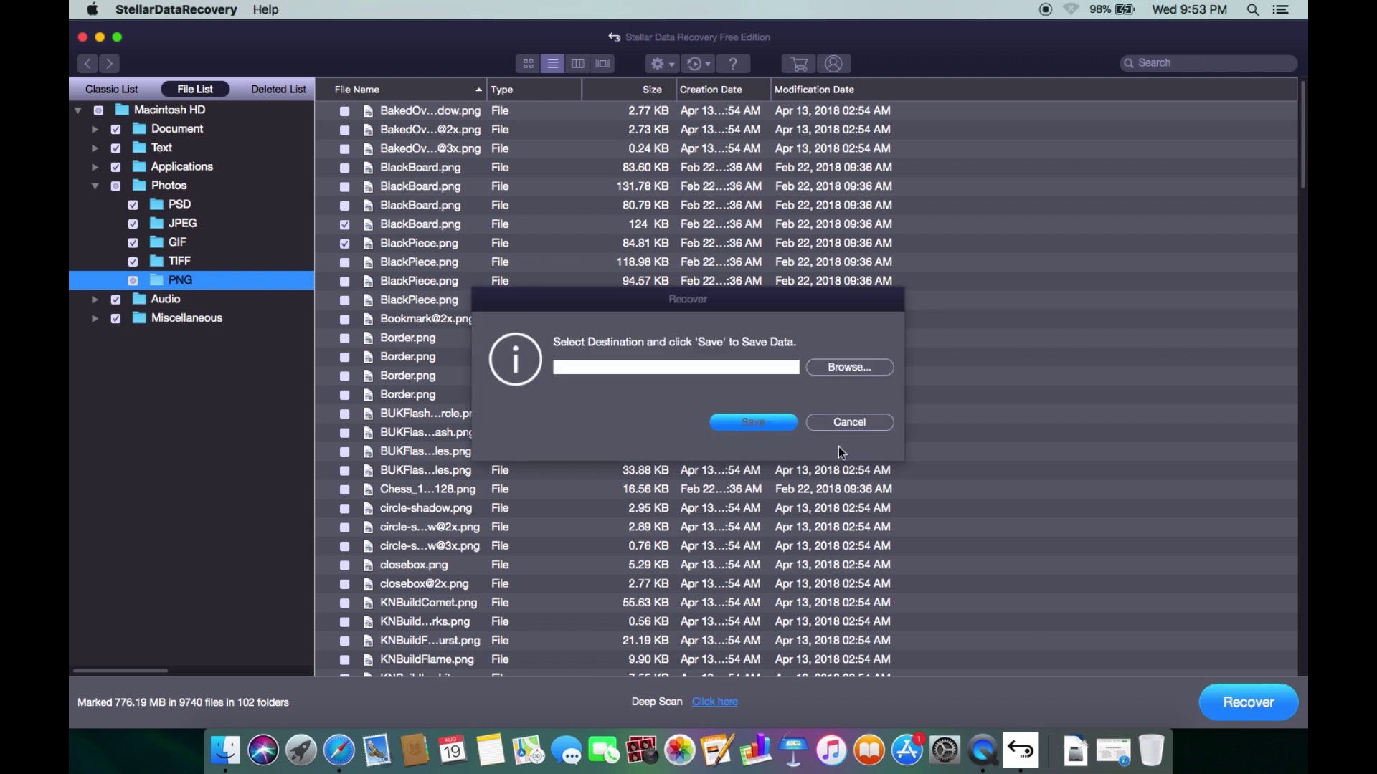
Step: Save the files to Downloads, dismiss the same-volume warning, and leave the scan results
{"action": "left_click", "coordinate": [849, 368]}
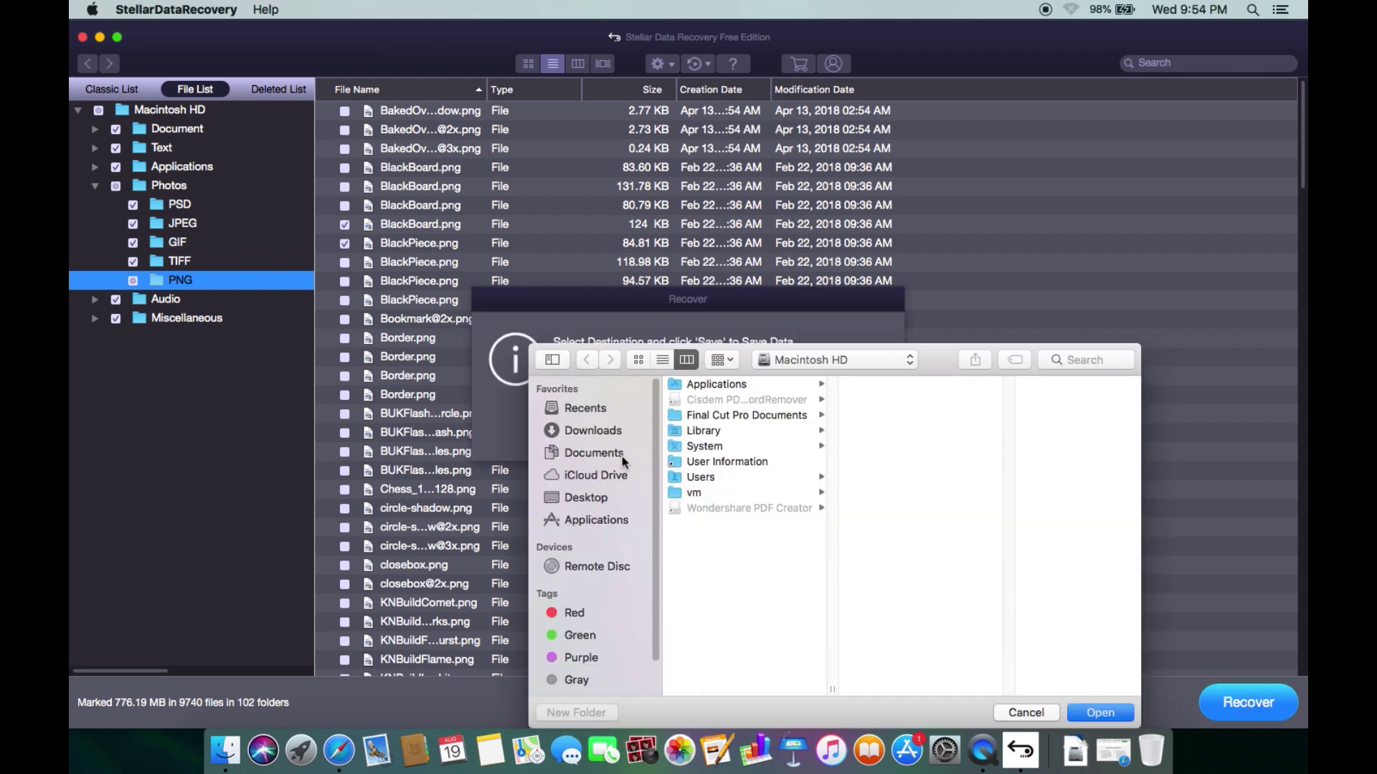
{"action": "left_click", "coordinate": [592, 431]}
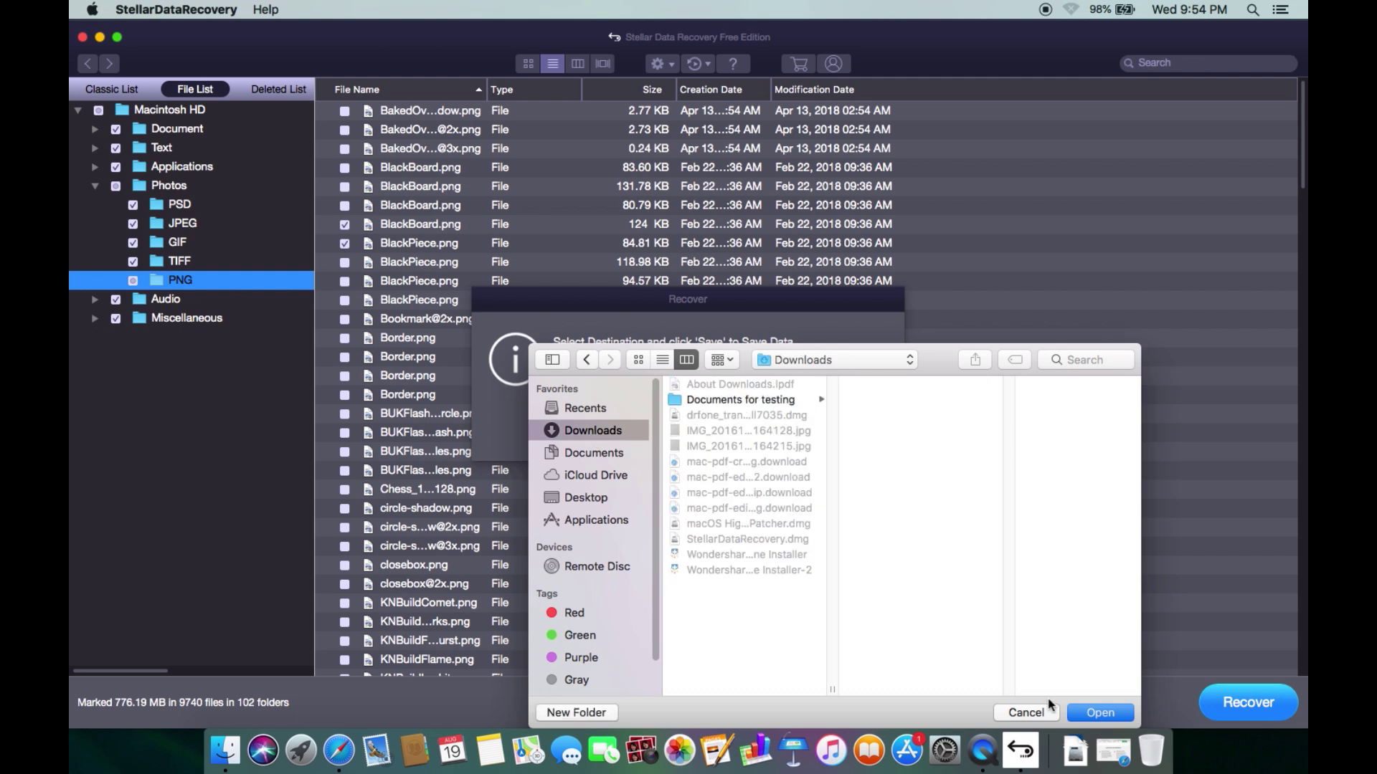
{"action": "left_click", "coordinate": [1099, 714]}
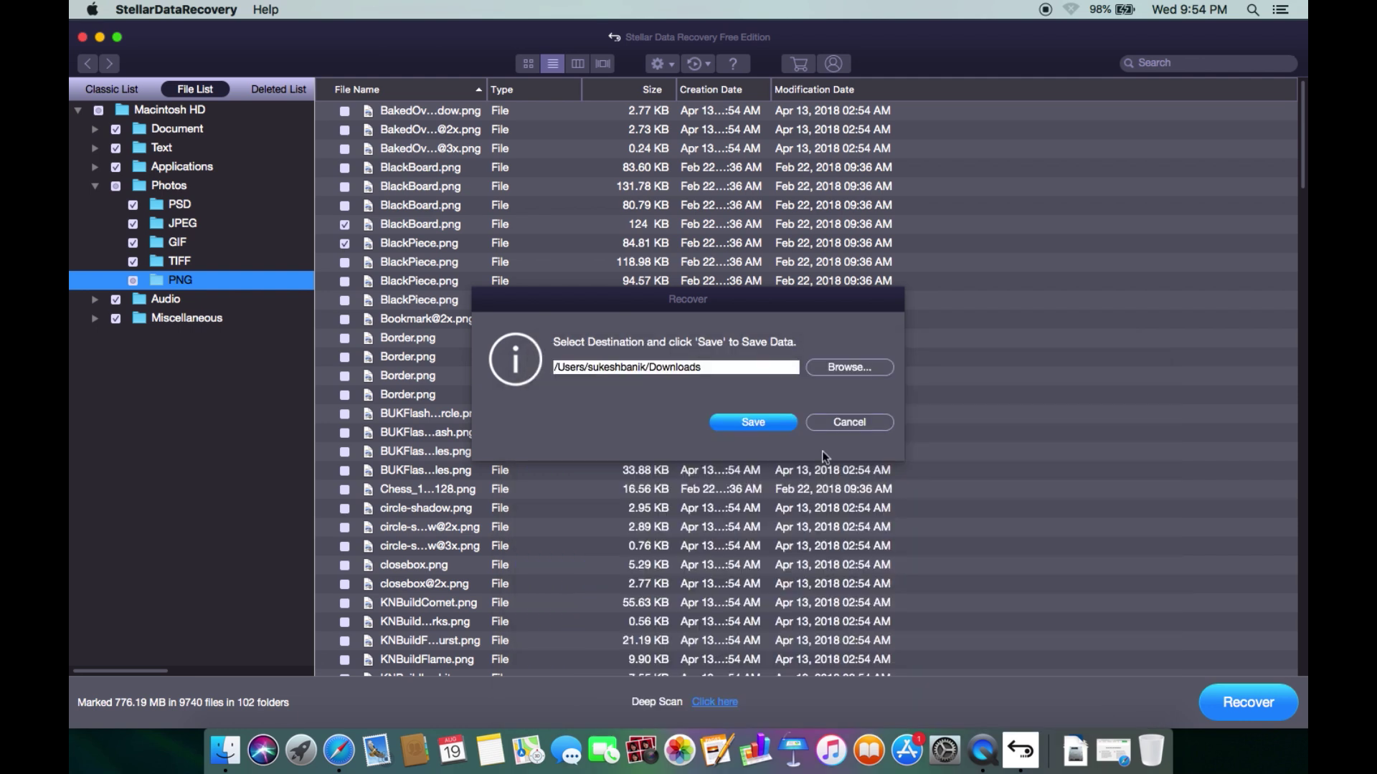
{"action": "left_click", "coordinate": [768, 428]}
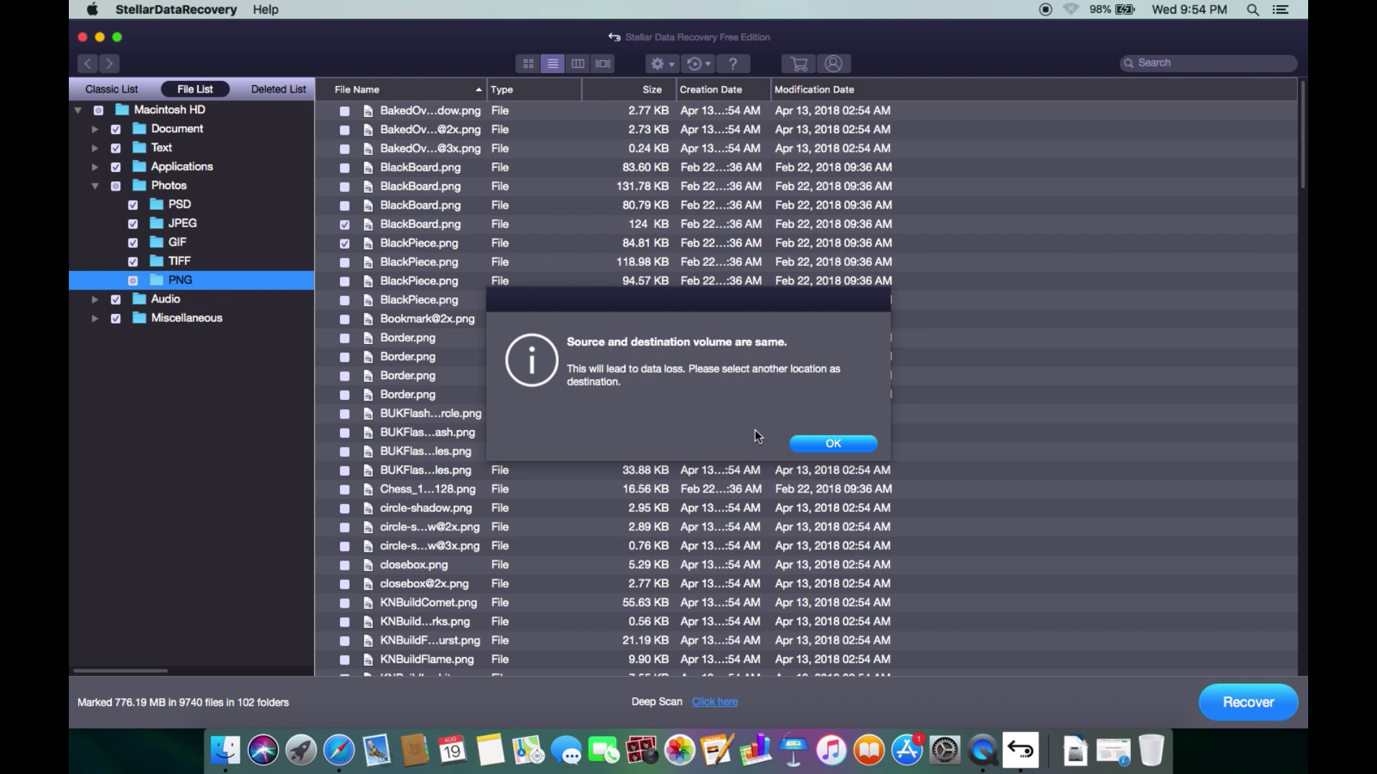
{"action": "left_click", "coordinate": [833, 444]}
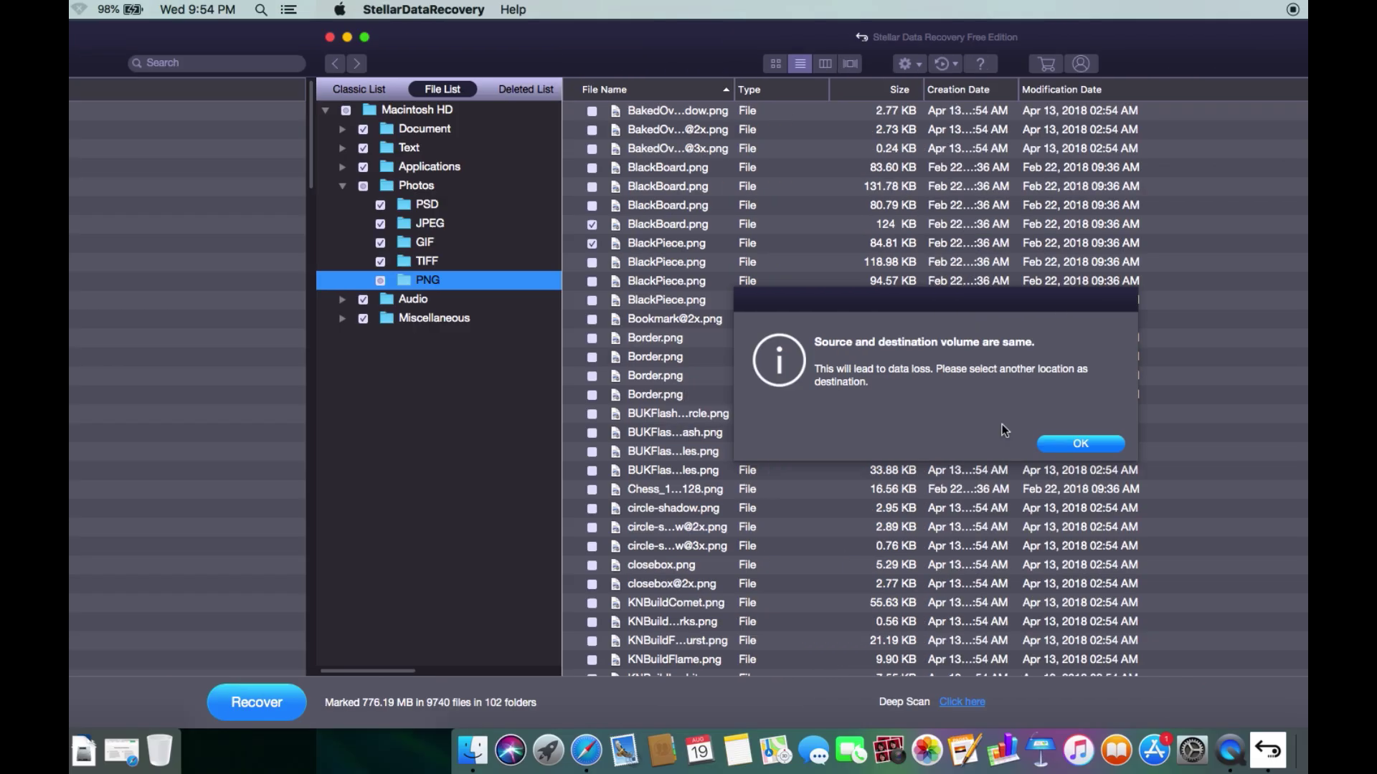
{"action": "left_click", "coordinate": [93, 67]}
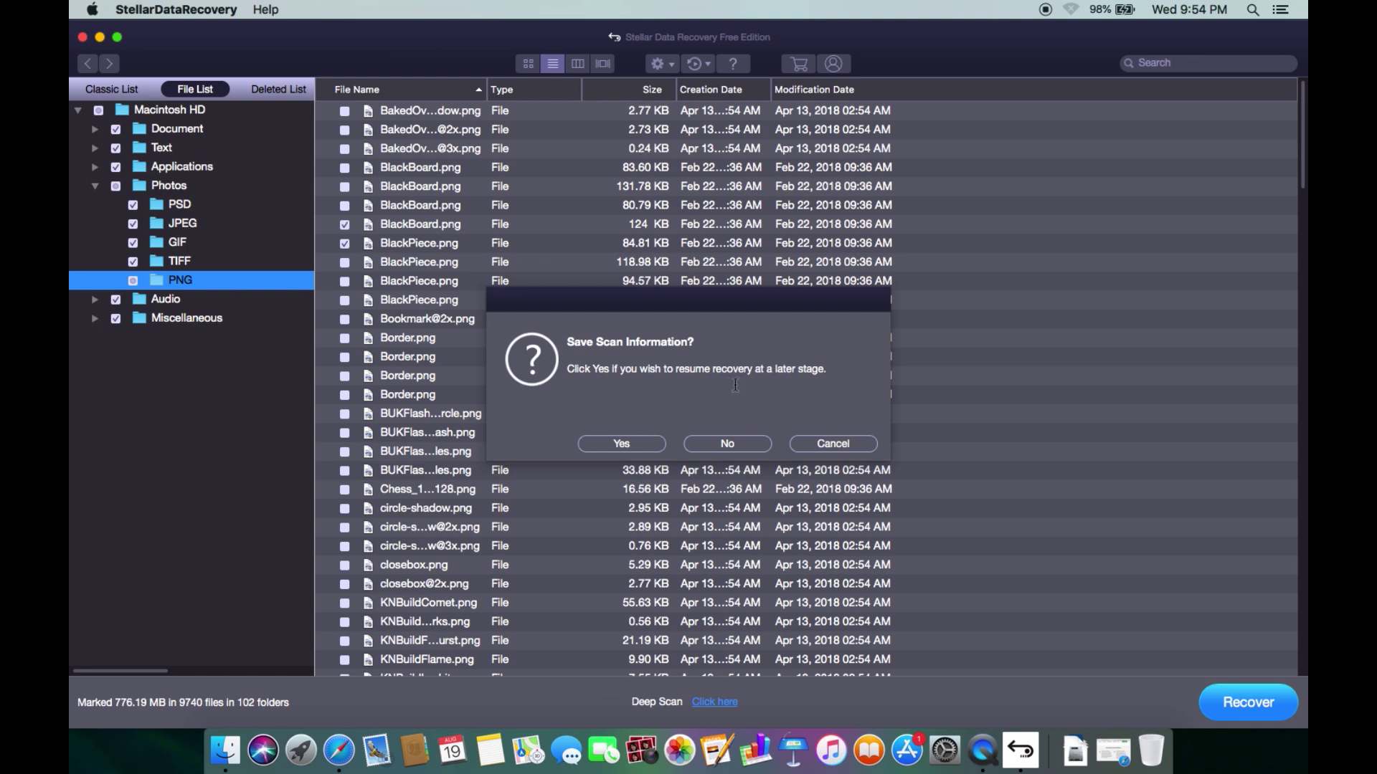
{"action": "left_click", "coordinate": [622, 443]}
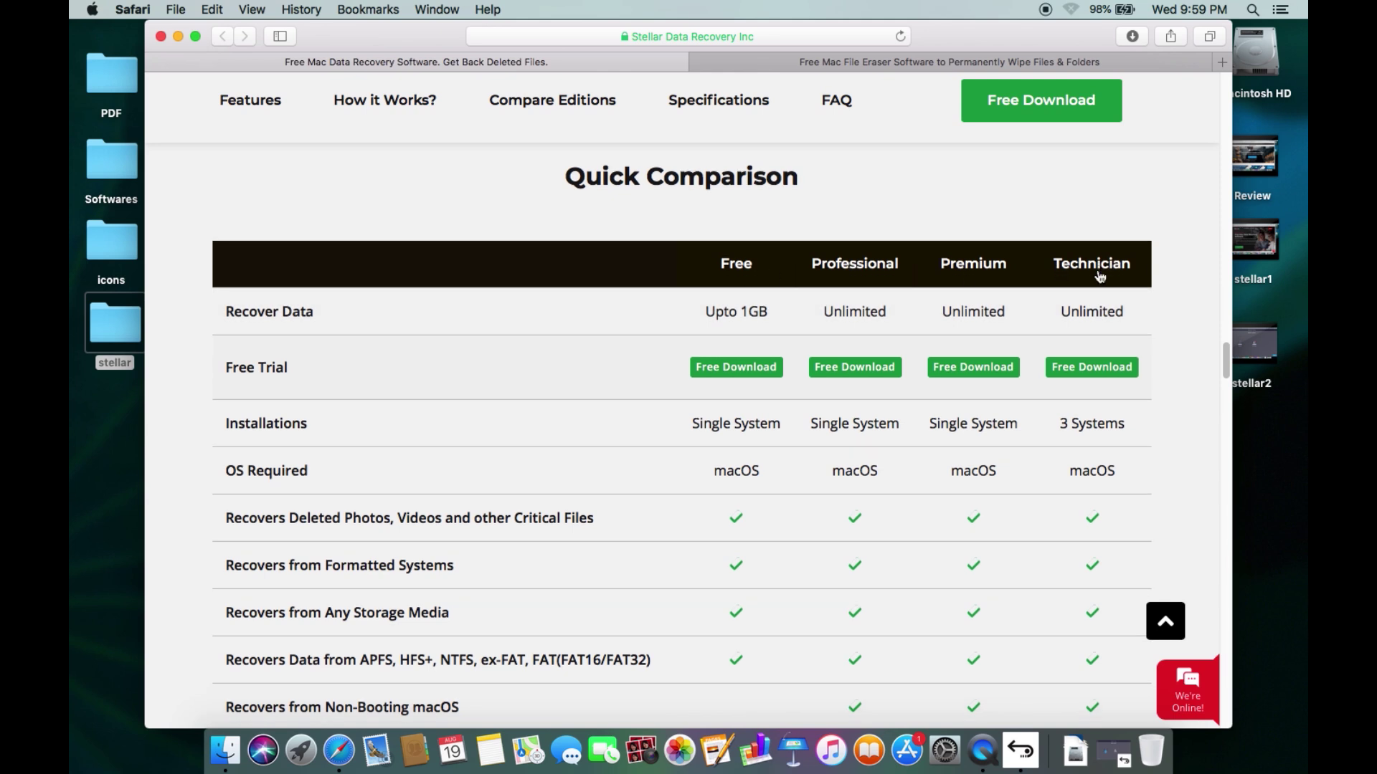
{"action": "scroll", "coordinate": [1099, 276], "scroll_direction": "down", "scroll_amount": 3}
{"action": "scroll", "coordinate": [1100, 276], "scroll_direction": "down", "scroll_amount": 4}
{"action": "scroll", "coordinate": [1097, 269], "scroll_direction": "down", "scroll_amount": 5}
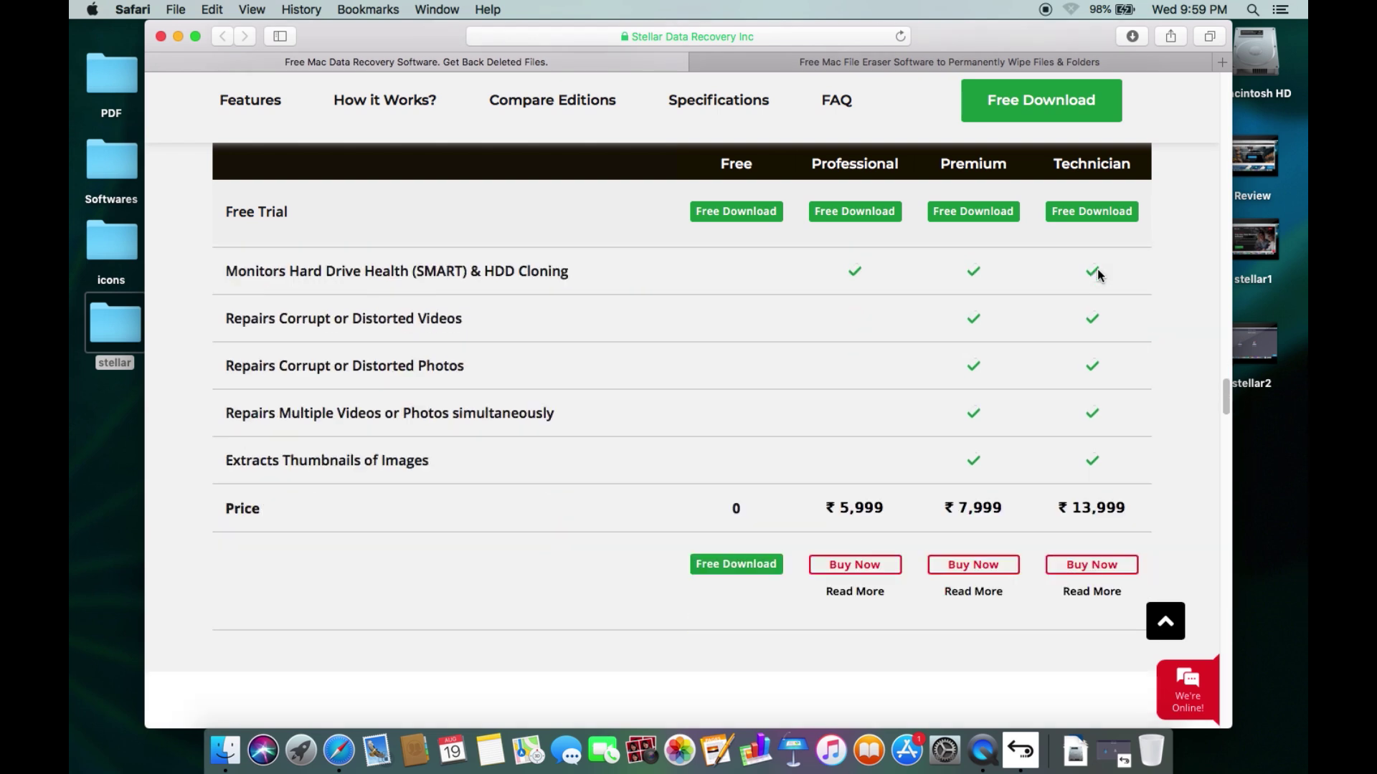
{"action": "scroll", "coordinate": [1097, 270], "scroll_direction": "down", "scroll_amount": 1}
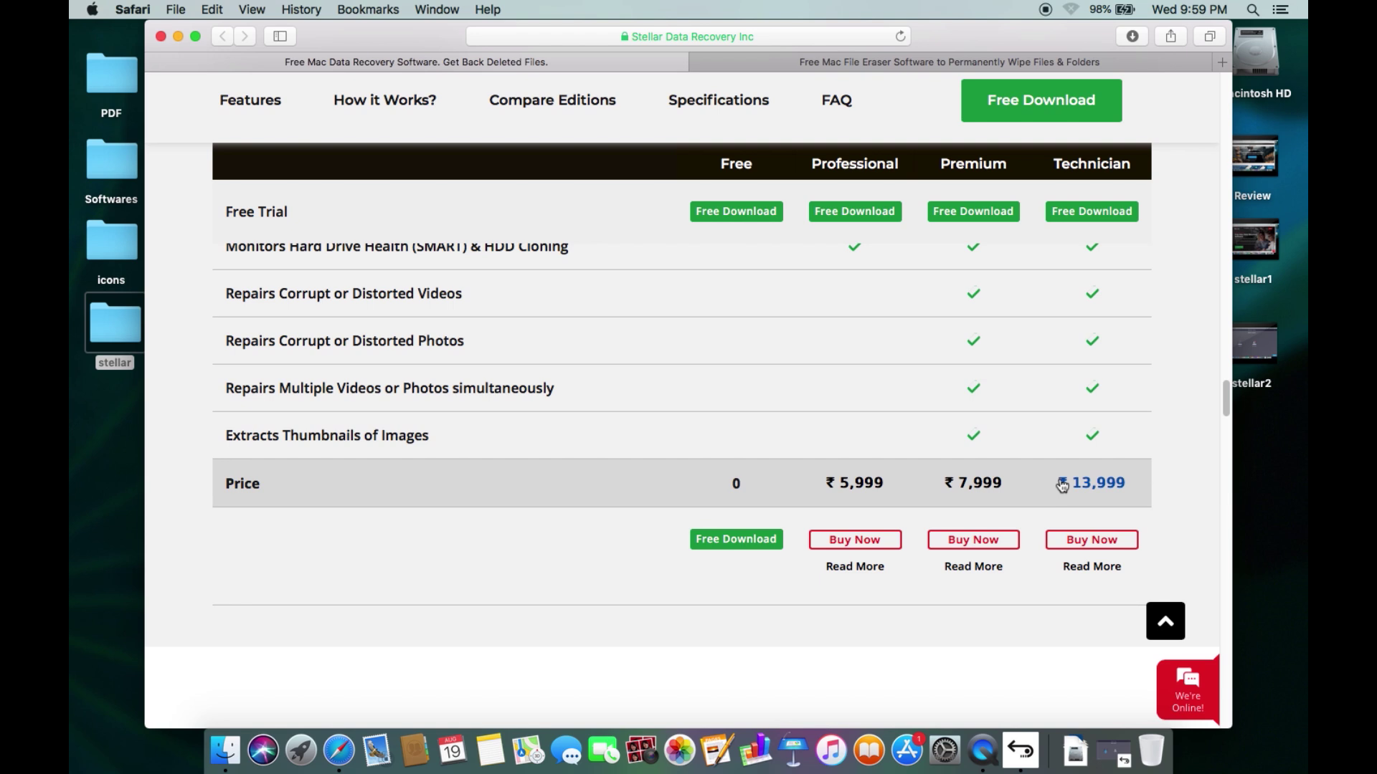
Step: Switch to the second Safari tab, Free Mac File Eraser Software
{"action": "left_click", "coordinate": [942, 64]}
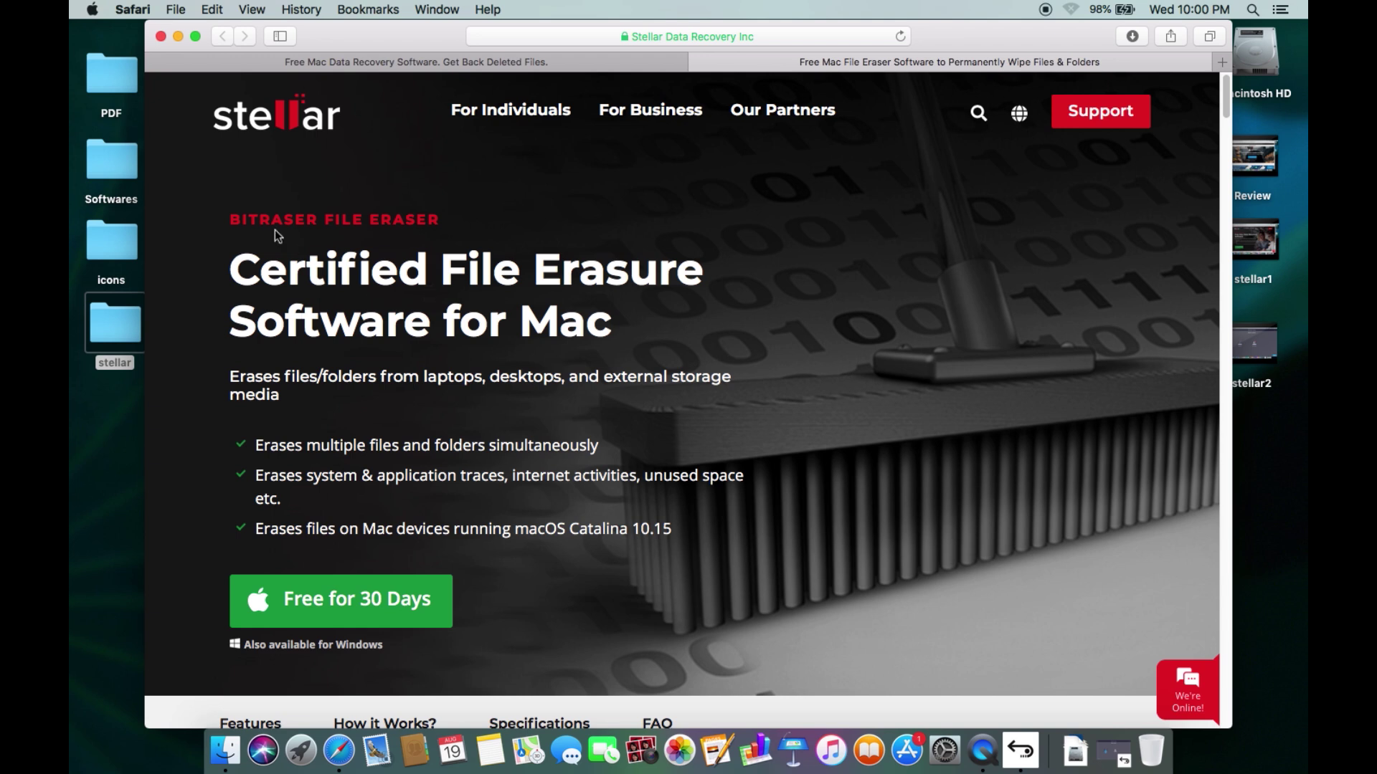
Step: Highlight the BITRASER FILE ERASER heading and the supported laptops, desktops and storage text
{"action": "left_click_drag", "start_coordinate": [232, 218], "coordinate": [437, 219]}
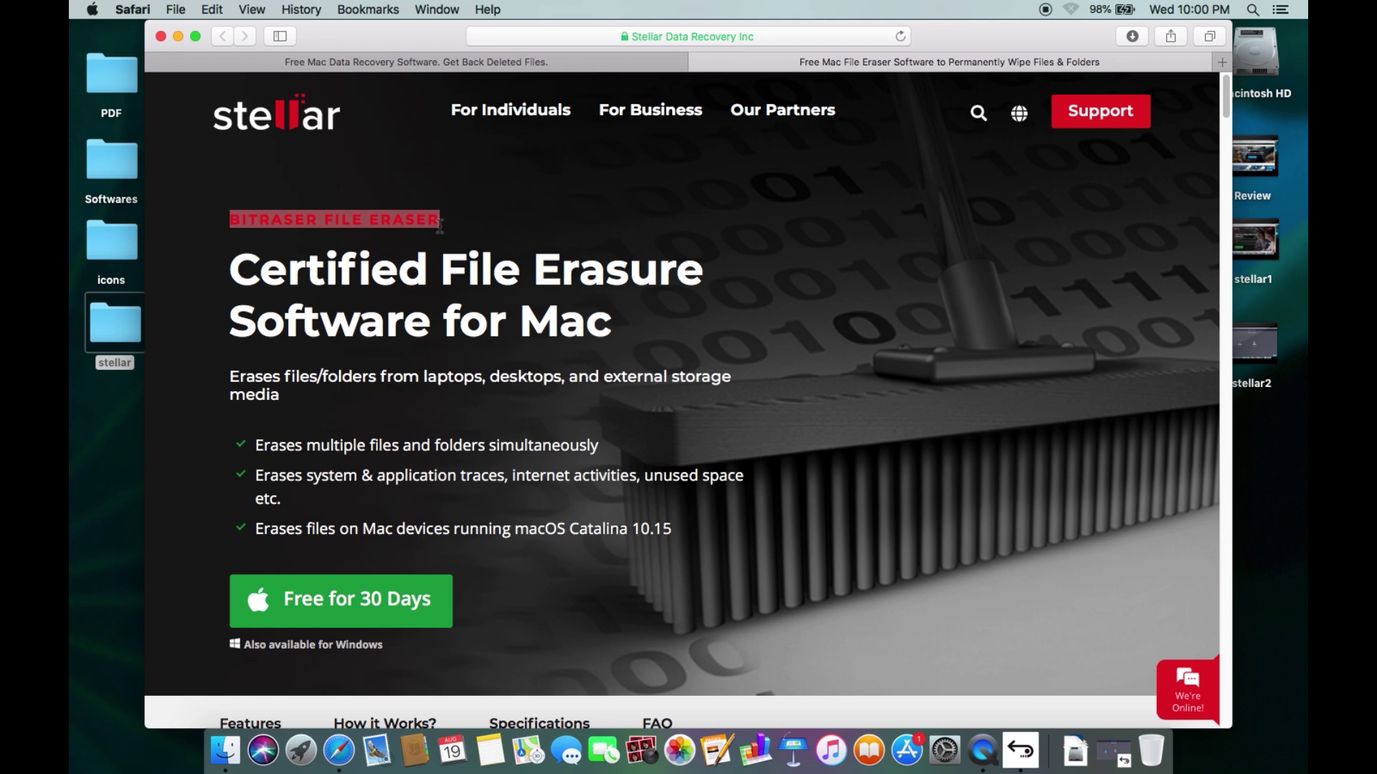
{"action": "left_click", "coordinate": [463, 234]}
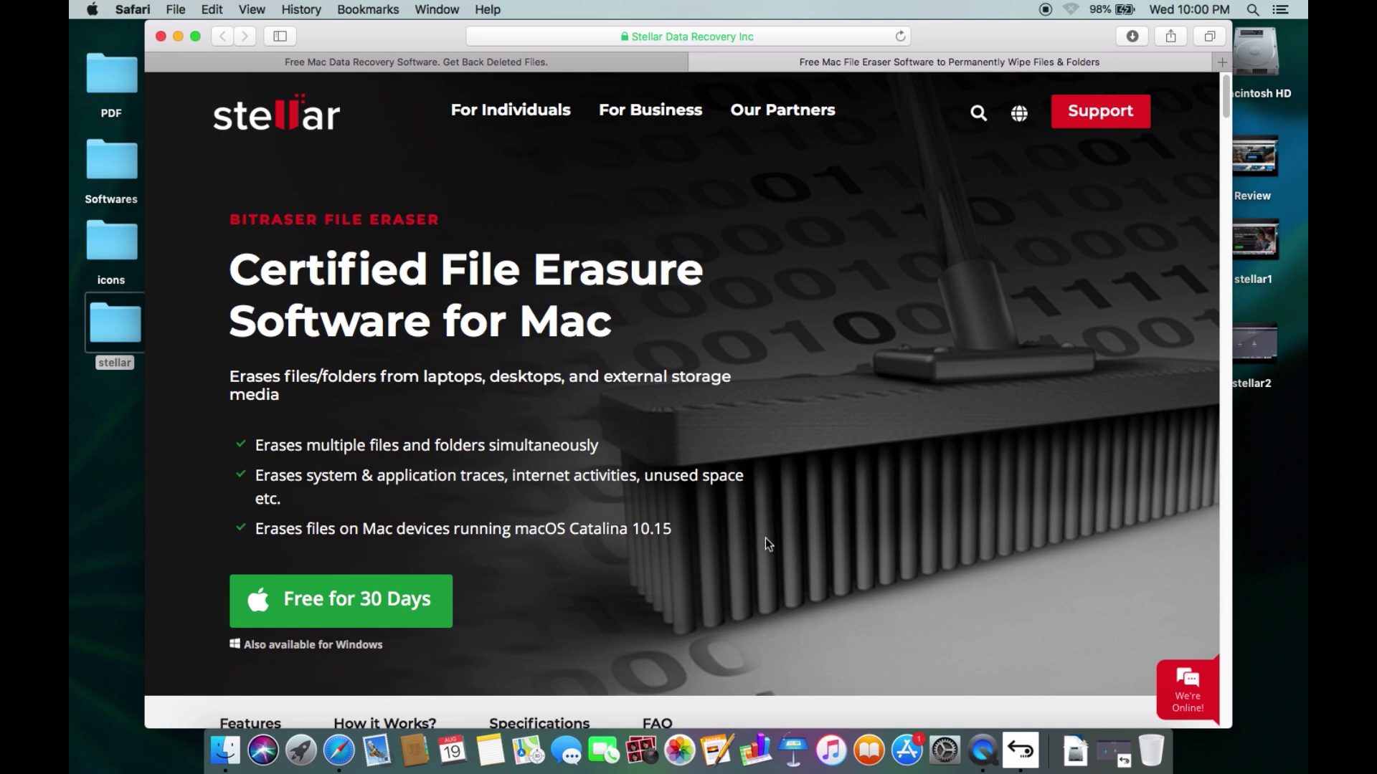
{"action": "scroll", "coordinate": [765, 537], "scroll_direction": "down", "scroll_amount": 2}
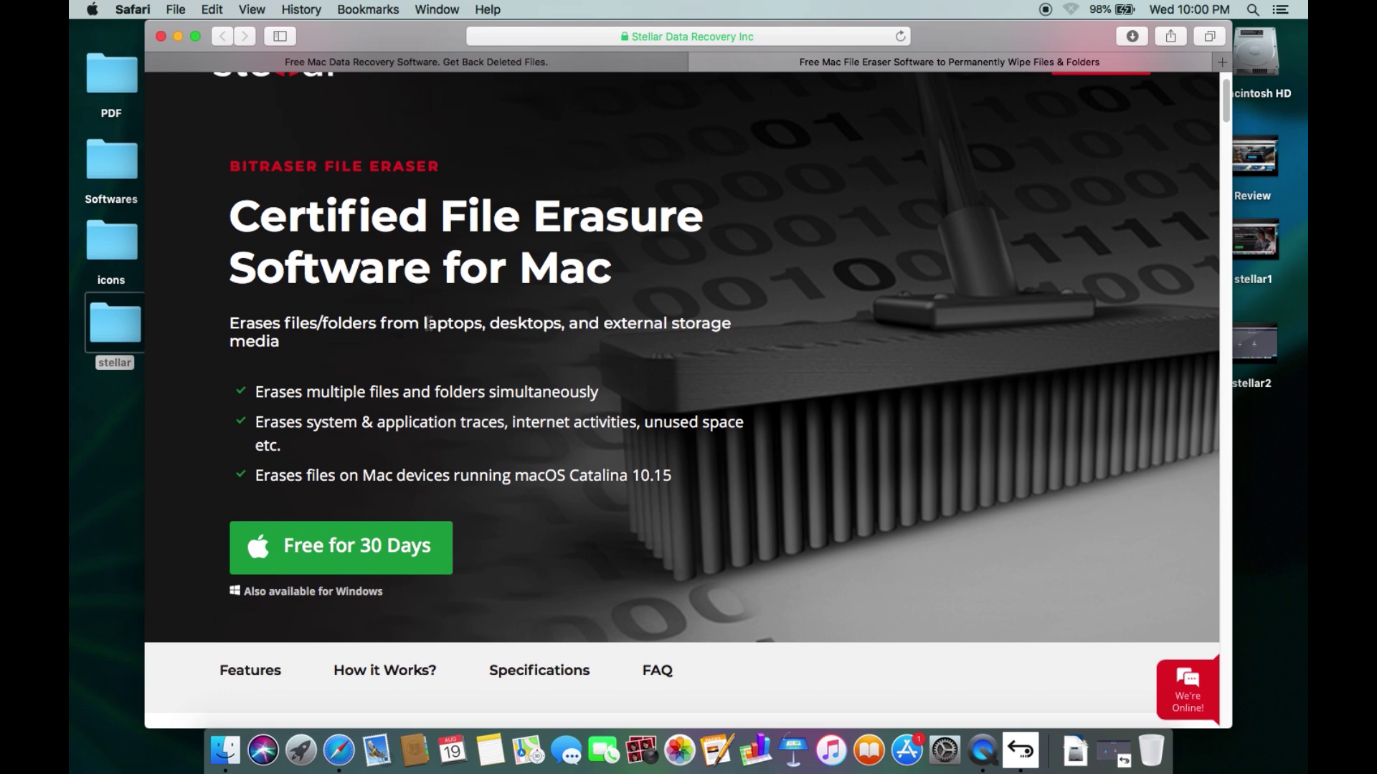
{"action": "left_click_drag", "start_coordinate": [423, 323], "coordinate": [718, 339]}
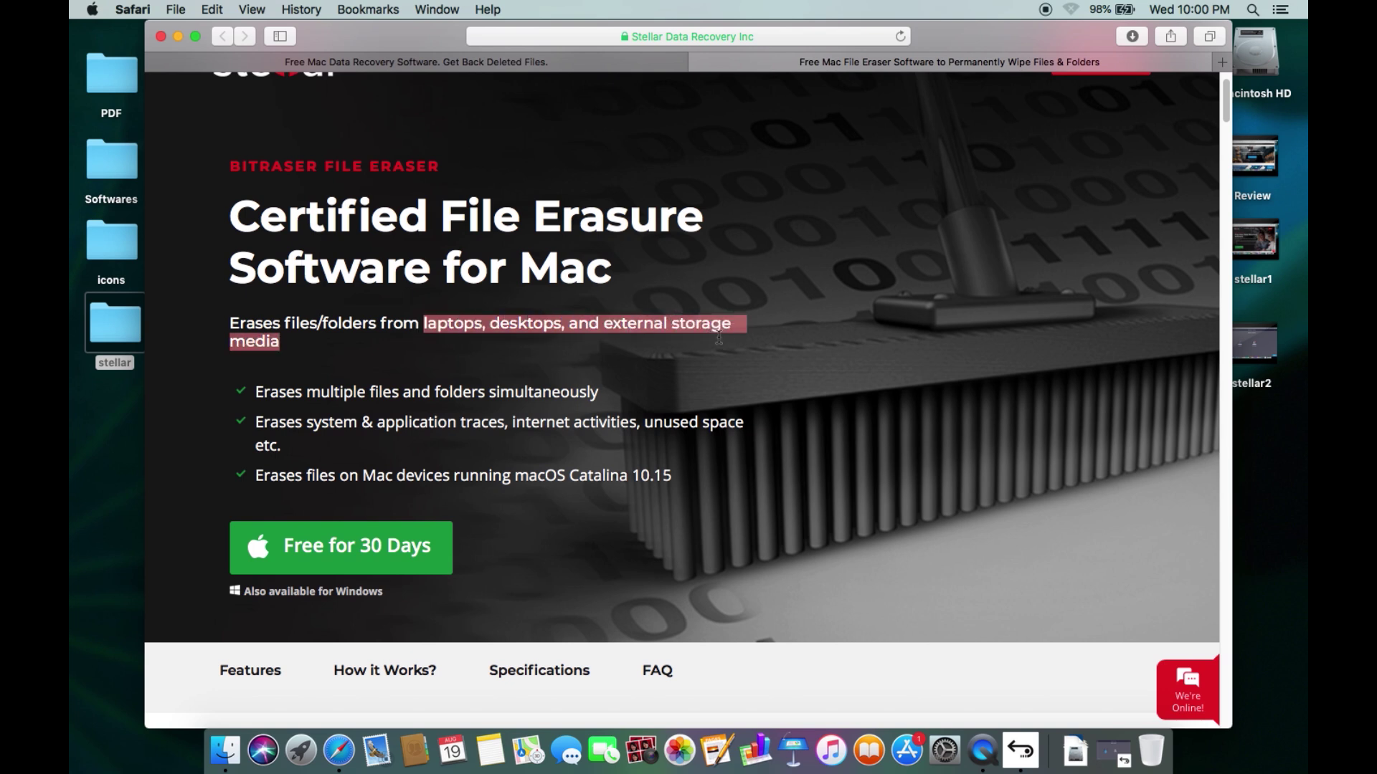
{"action": "scroll", "coordinate": [758, 379], "scroll_direction": "down", "scroll_amount": 5}
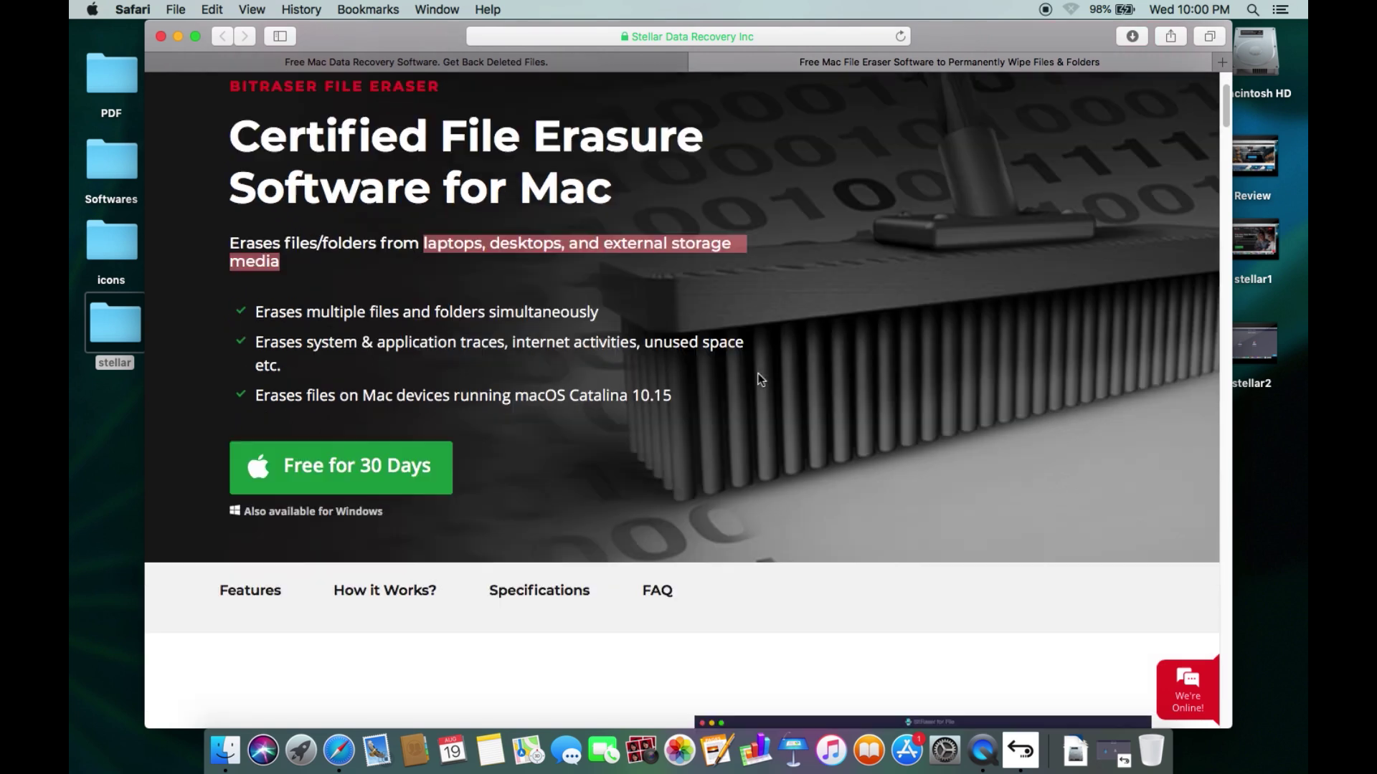
{"action": "scroll", "coordinate": [759, 379], "scroll_direction": "down", "scroll_amount": 5}
{"action": "scroll", "coordinate": [759, 378], "scroll_direction": "down", "scroll_amount": 2}
{"action": "scroll", "coordinate": [758, 373], "scroll_direction": "down", "scroll_amount": 4}
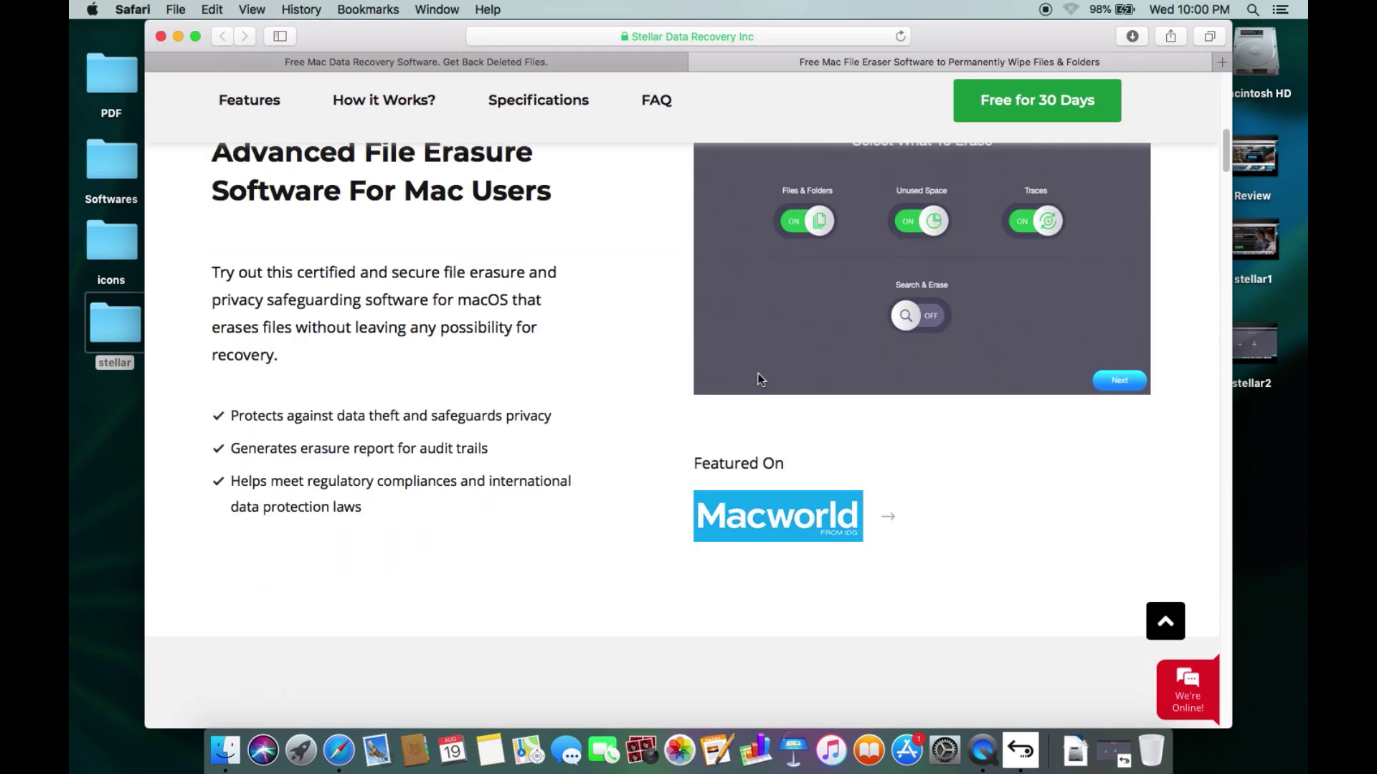
{"action": "scroll", "coordinate": [757, 373], "scroll_direction": "down", "scroll_amount": 8}
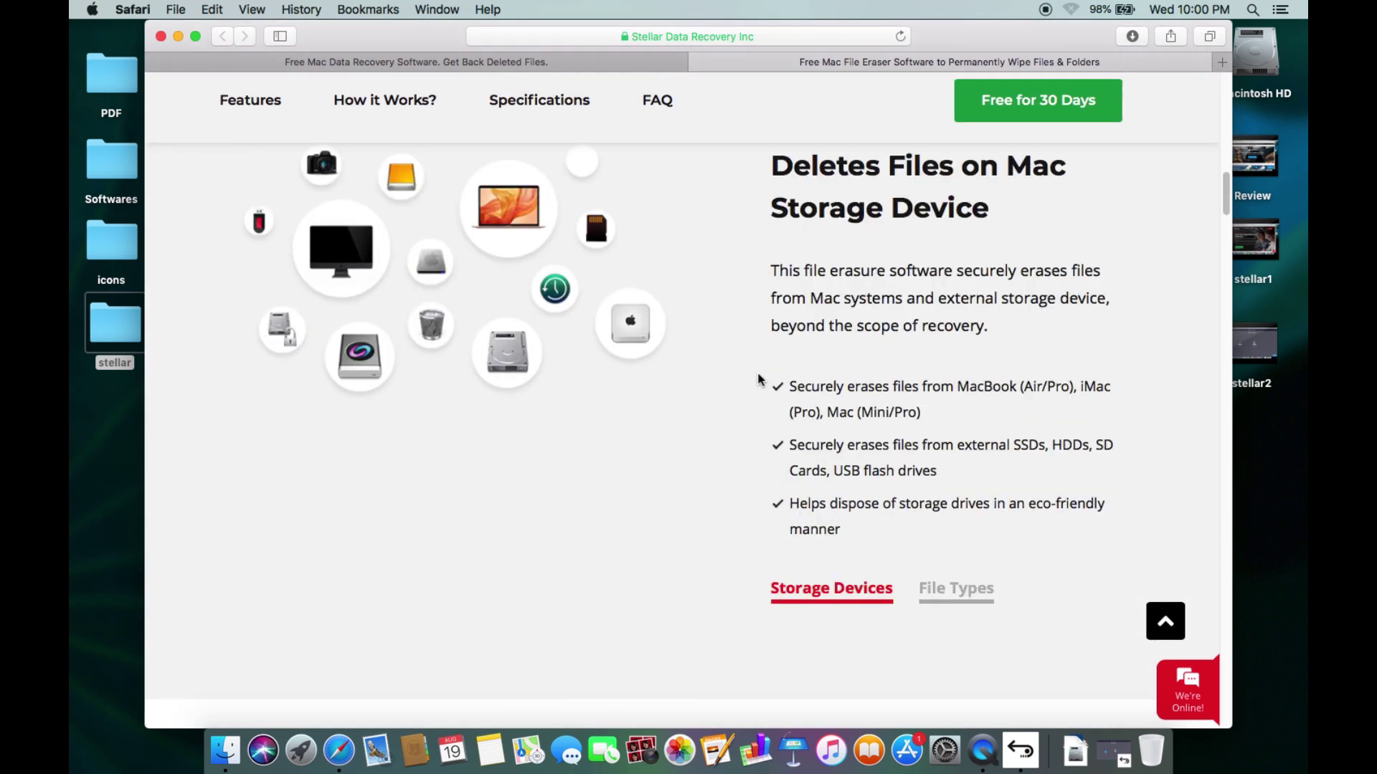
{"action": "scroll", "coordinate": [757, 374], "scroll_direction": "down", "scroll_amount": 2}
{"action": "scroll", "coordinate": [757, 373], "scroll_direction": "down", "scroll_amount": 2}
{"action": "scroll", "coordinate": [757, 373], "scroll_direction": "down", "scroll_amount": 2}
{"action": "scroll", "coordinate": [758, 379], "scroll_direction": "up", "scroll_amount": 2}
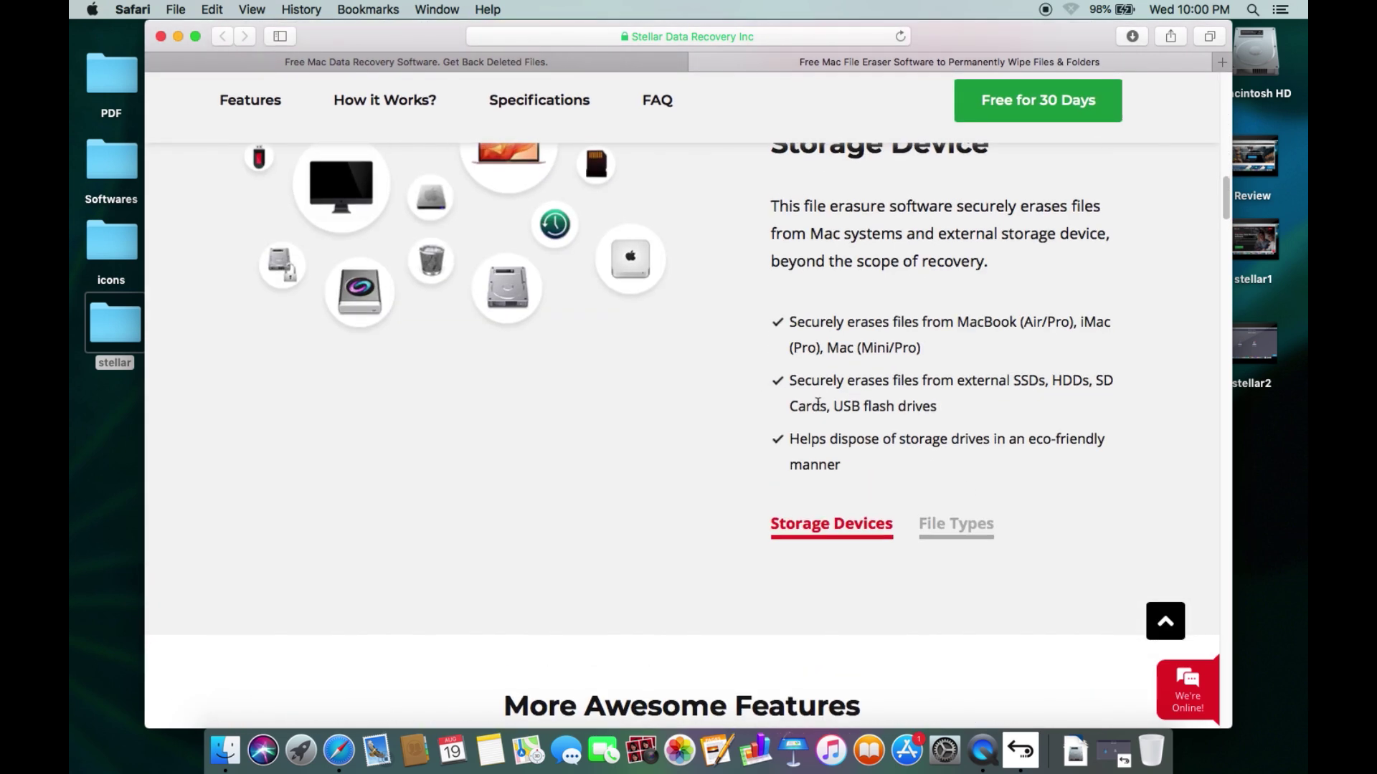
Step: Toggle between File Types and Storage Devices, then highlight the international erasure standards phrase
{"action": "left_click", "coordinate": [973, 534]}
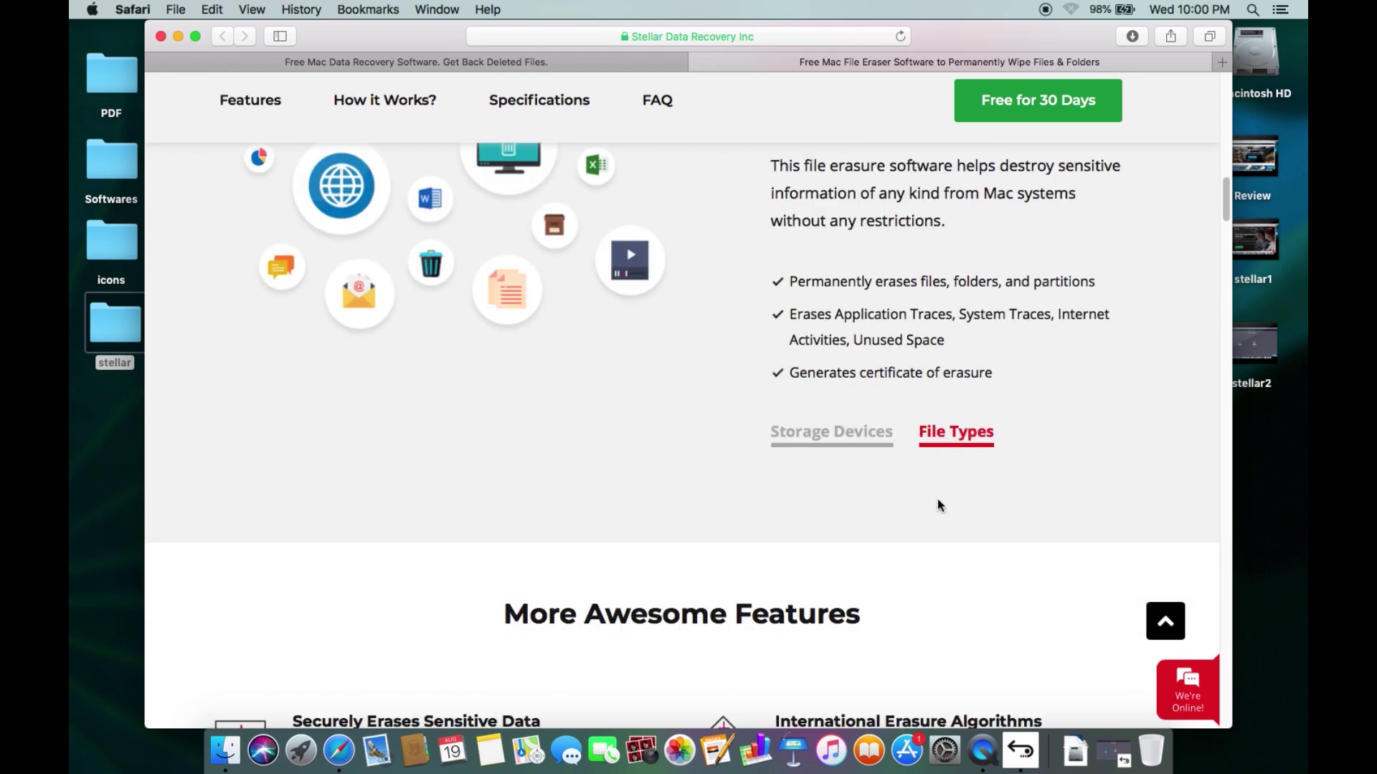
{"action": "left_click", "coordinate": [831, 431]}
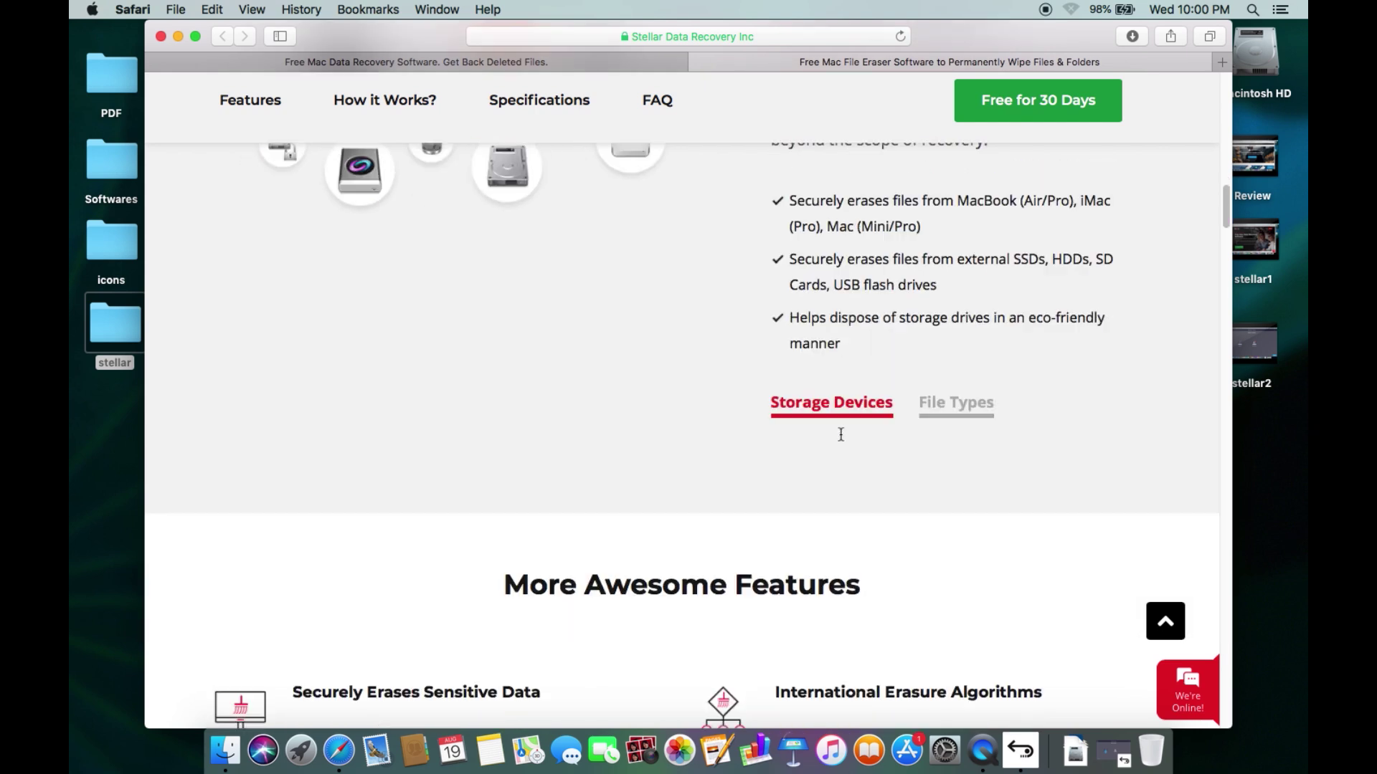
{"action": "scroll", "coordinate": [840, 438], "scroll_direction": "down", "scroll_amount": 5}
{"action": "scroll", "coordinate": [840, 438], "scroll_direction": "down", "scroll_amount": 5}
{"action": "scroll", "coordinate": [840, 437], "scroll_direction": "down", "scroll_amount": 2}
{"action": "mouse_move", "coordinate": [960, 344]}
{"action": "left_mouse_down"}
{"action": "mouse_move", "coordinate": [774, 376]}
{"action": "mouse_move", "coordinate": [1024, 374]}
{"action": "left_mouse_up"}
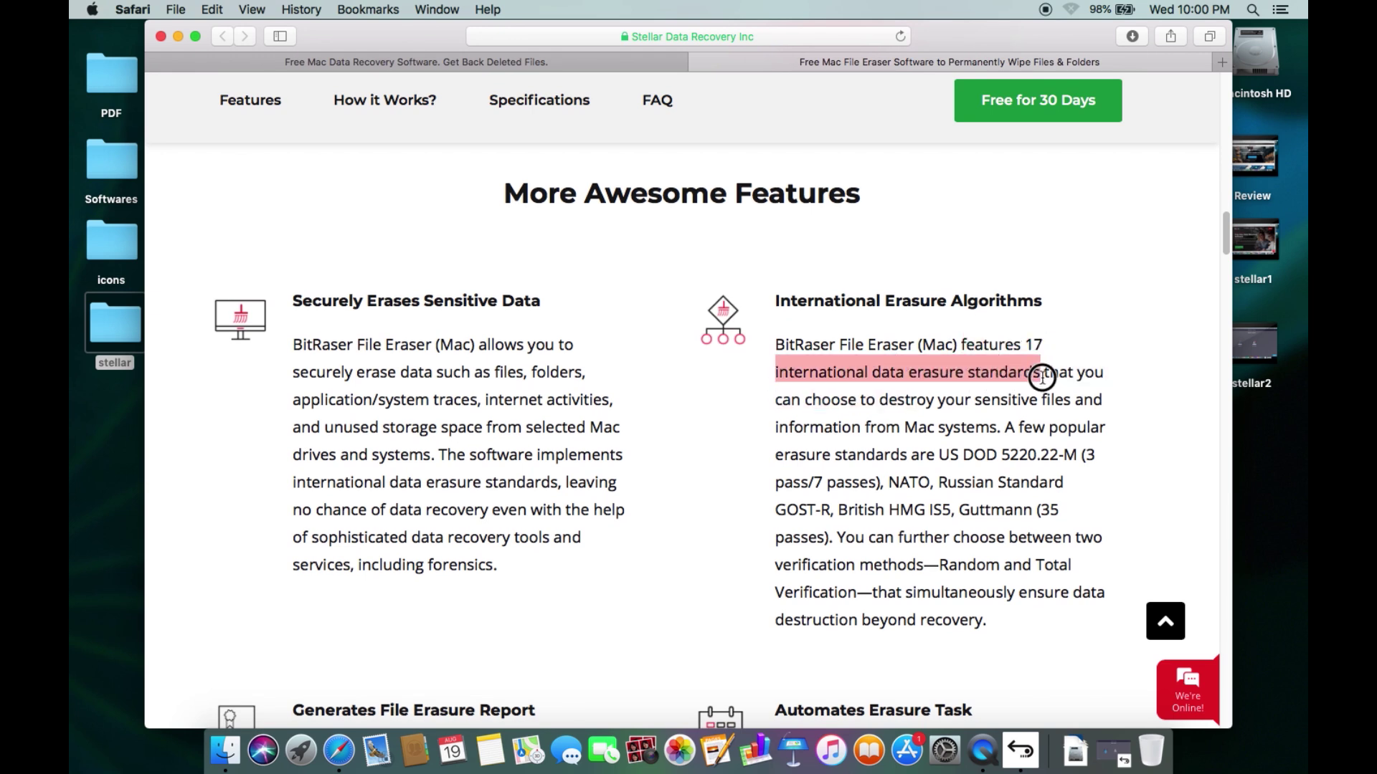
{"action": "scroll", "coordinate": [699, 520], "scroll_direction": "down", "scroll_amount": 6}
{"action": "scroll", "coordinate": [699, 520], "scroll_direction": "down", "scroll_amount": 3}
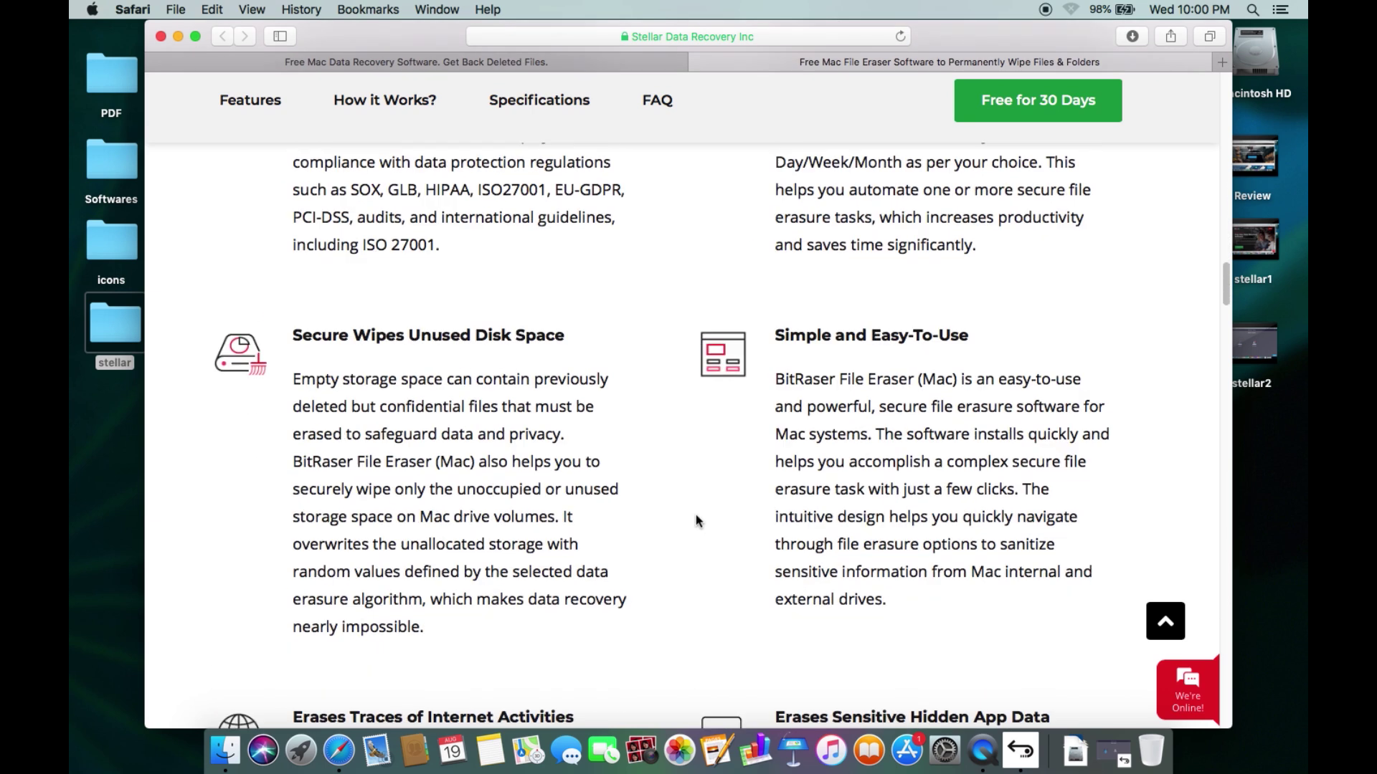
{"action": "scroll", "coordinate": [693, 510], "scroll_direction": "down", "scroll_amount": 8}
{"action": "scroll", "coordinate": [693, 510], "scroll_direction": "down", "scroll_amount": 3}
{"action": "scroll", "coordinate": [693, 510], "scroll_direction": "down", "scroll_amount": 8}
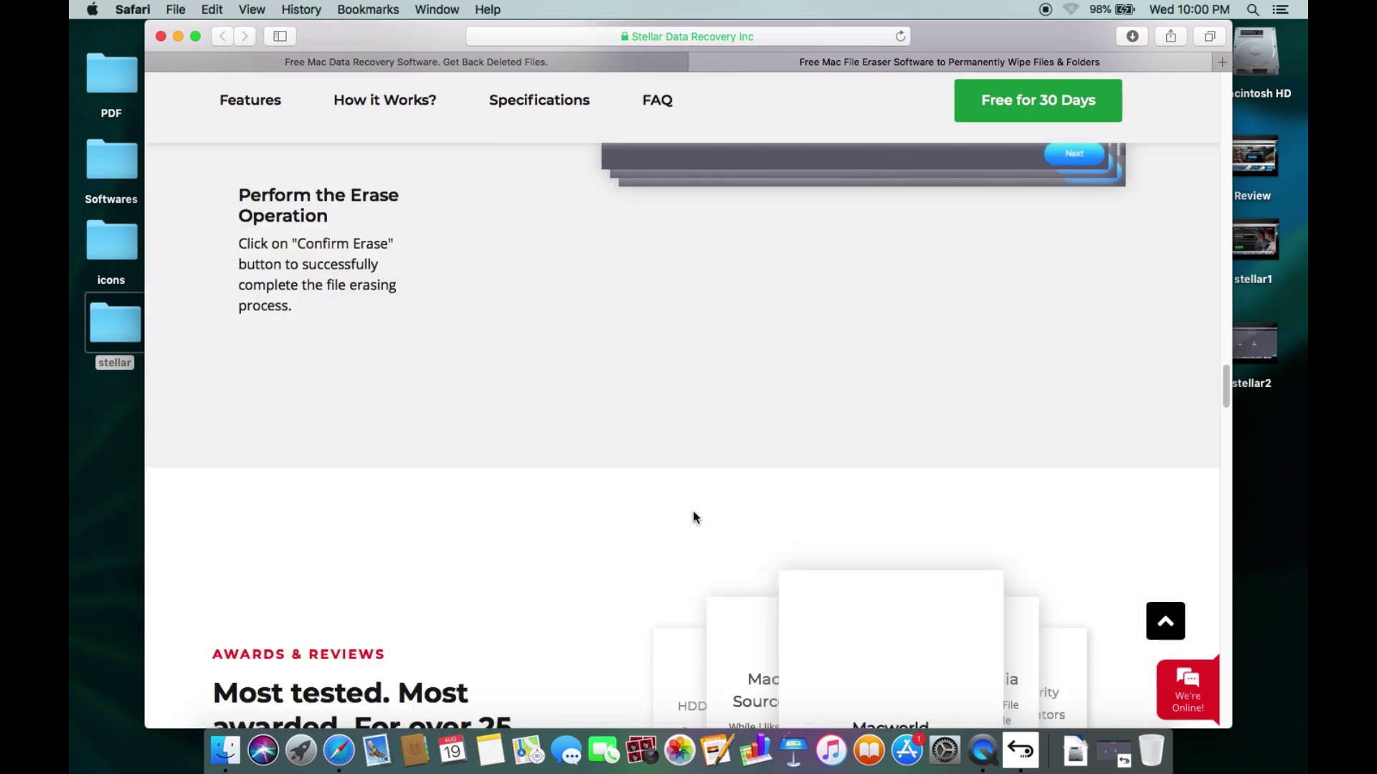